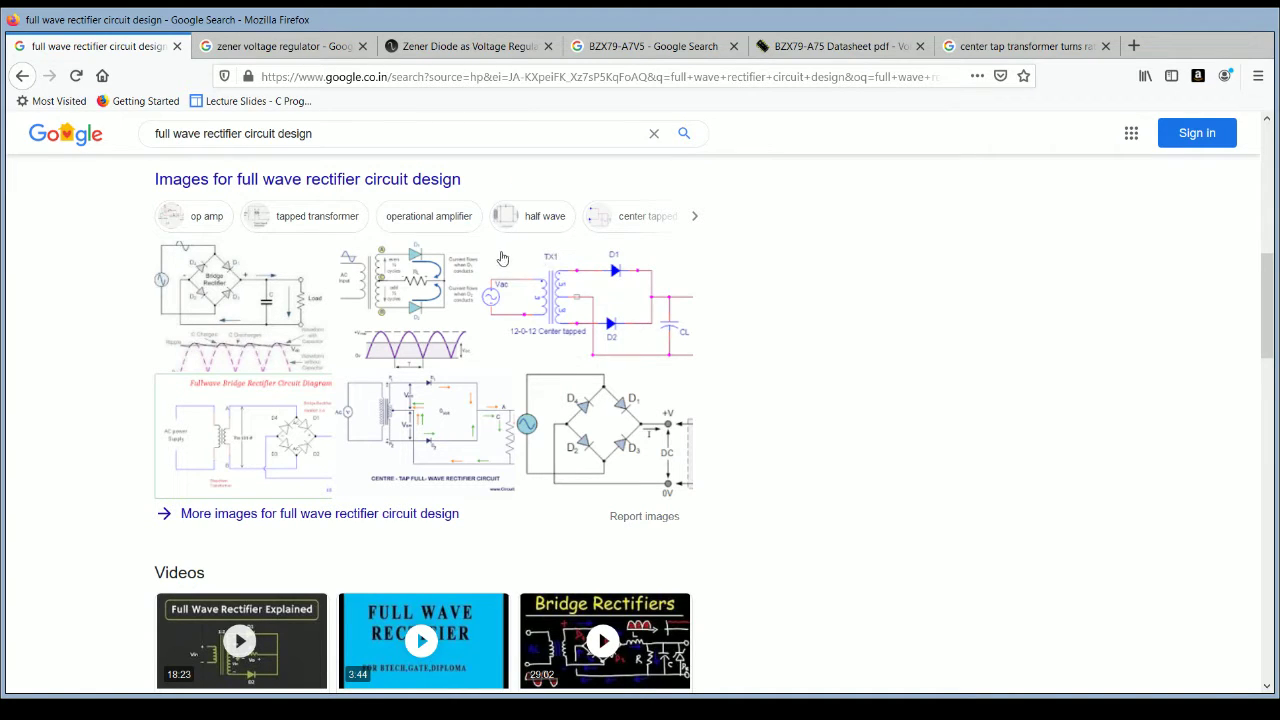
Step: Open the full wave rectifier image results and compare the center-tapped transformer circuit with the bridge rectifier circuit
left_click(586, 312)
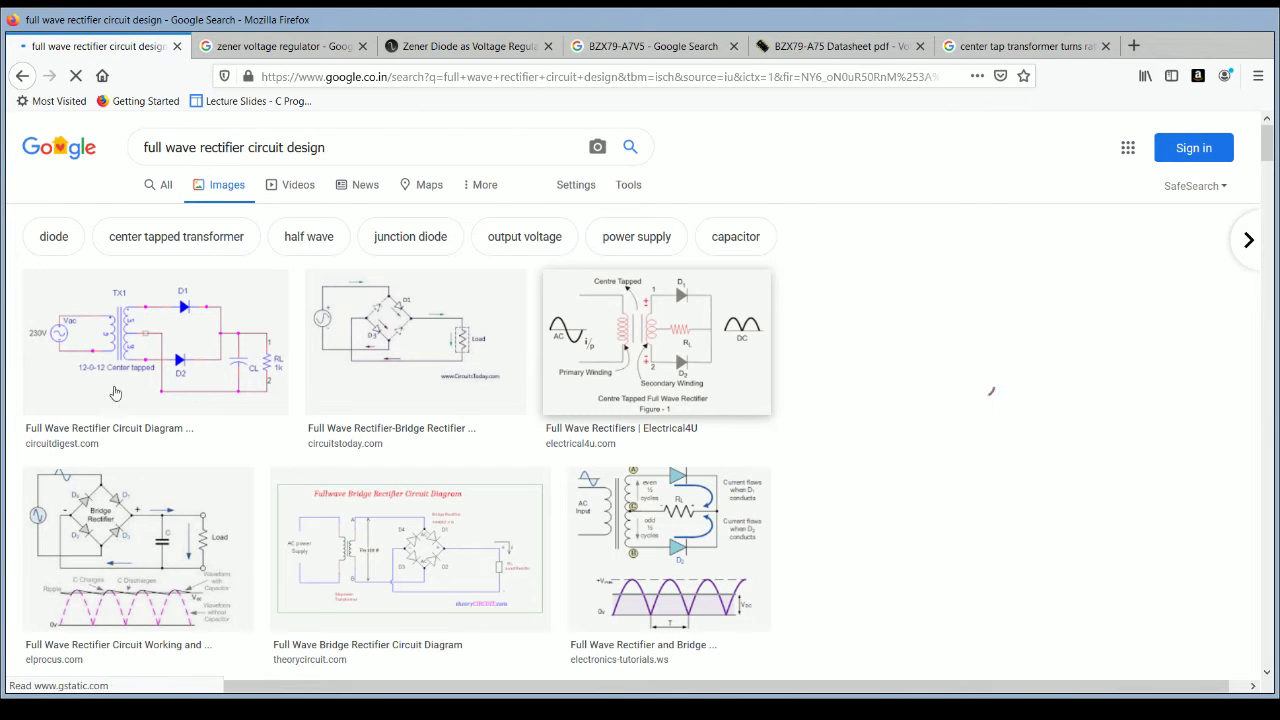
left_click(103, 420)
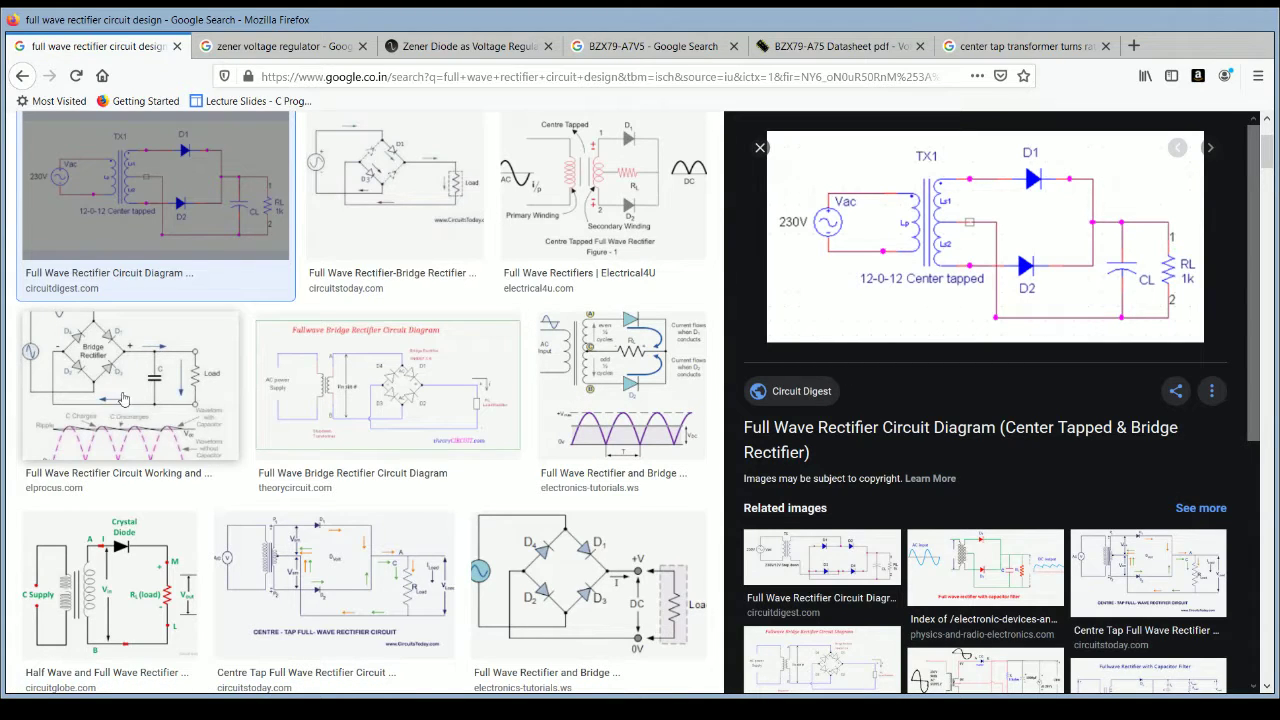
left_click(110, 422)
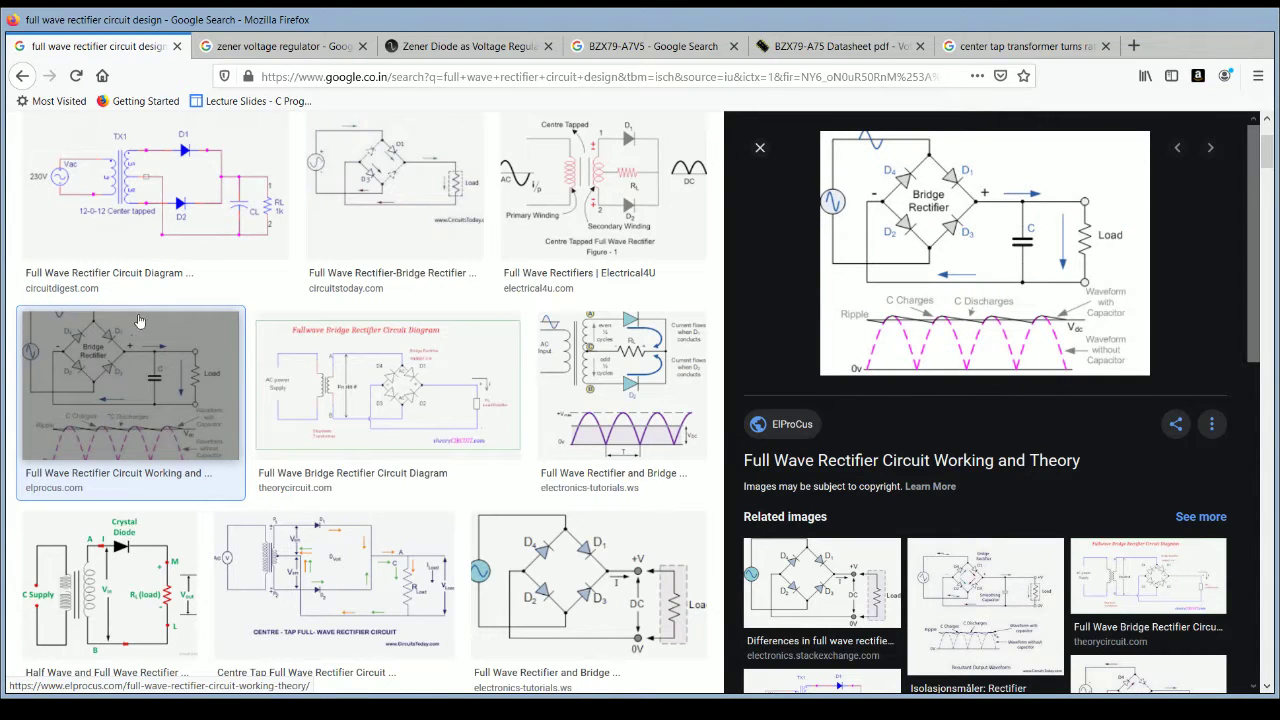
left_click(143, 220)
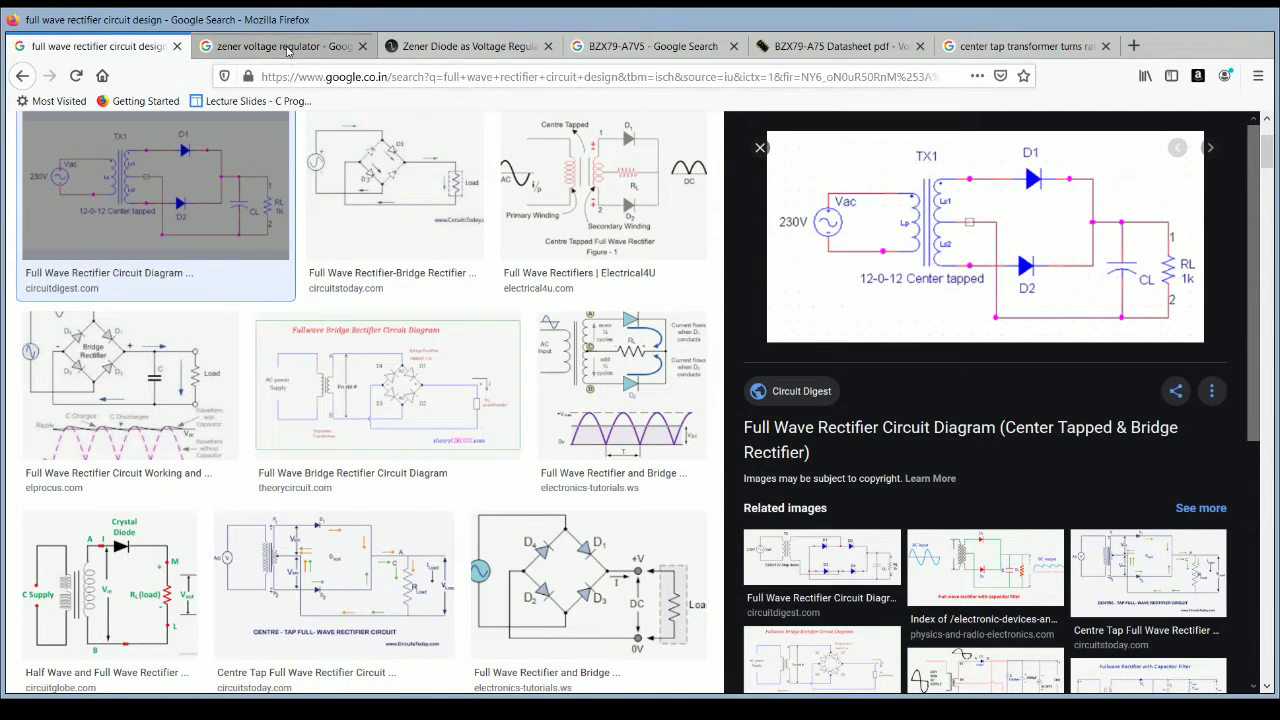
Step: Review the zener regulator images and read the Zener Diode as Voltage Regulator tutorial, including its regulator circuit, worked example and clipping circuits
left_click(280, 46)
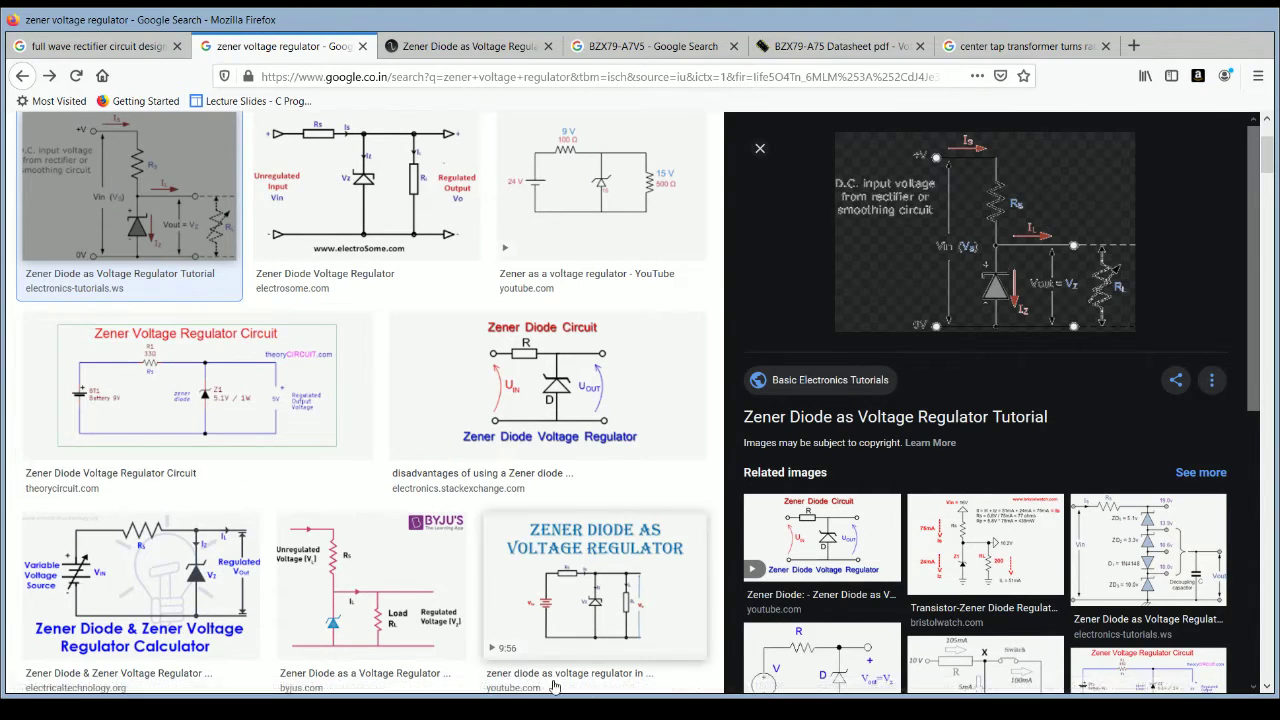
left_click(427, 50)
scroll(430, 516, "down", 12)
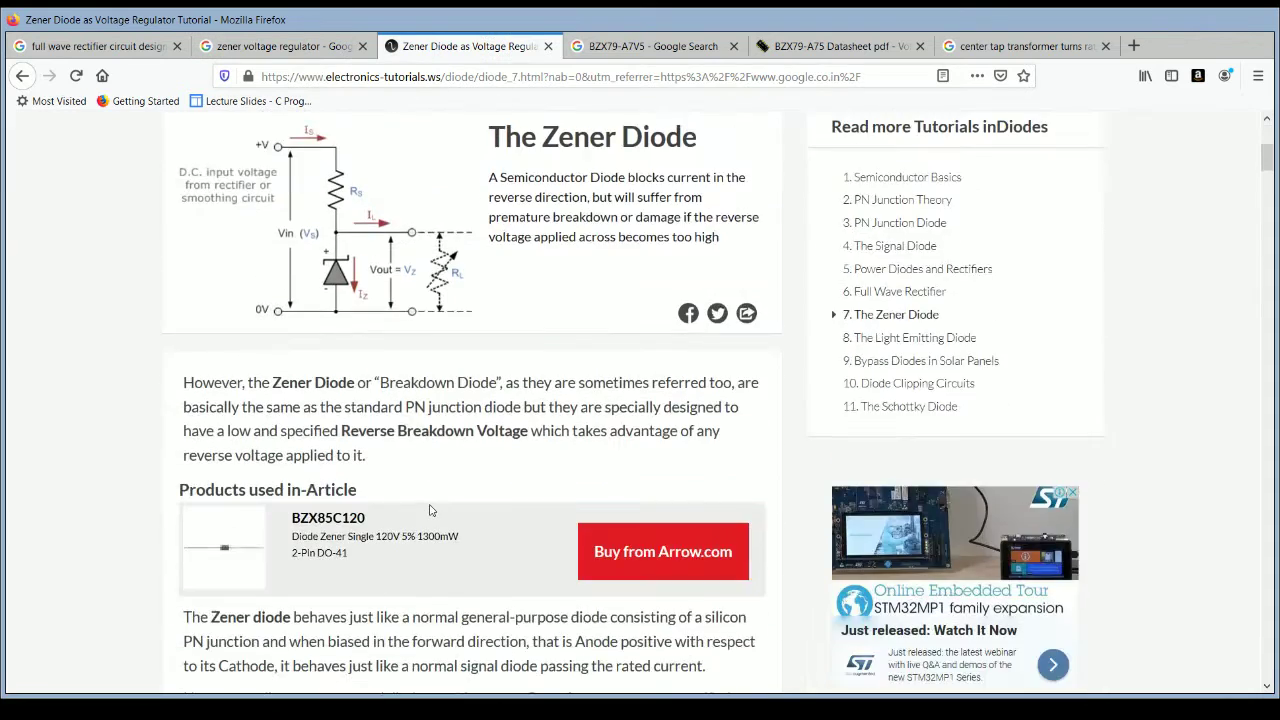
scroll(427, 507, "down", 4)
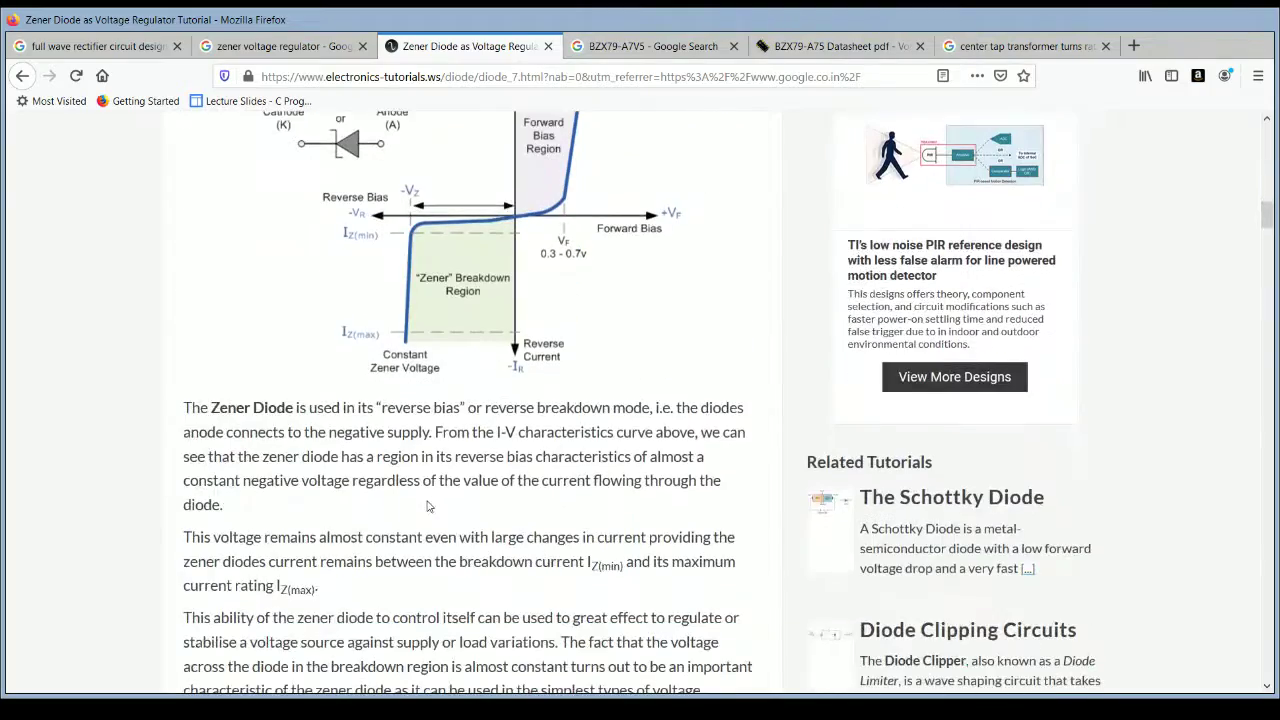
scroll(427, 507, "down", 5)
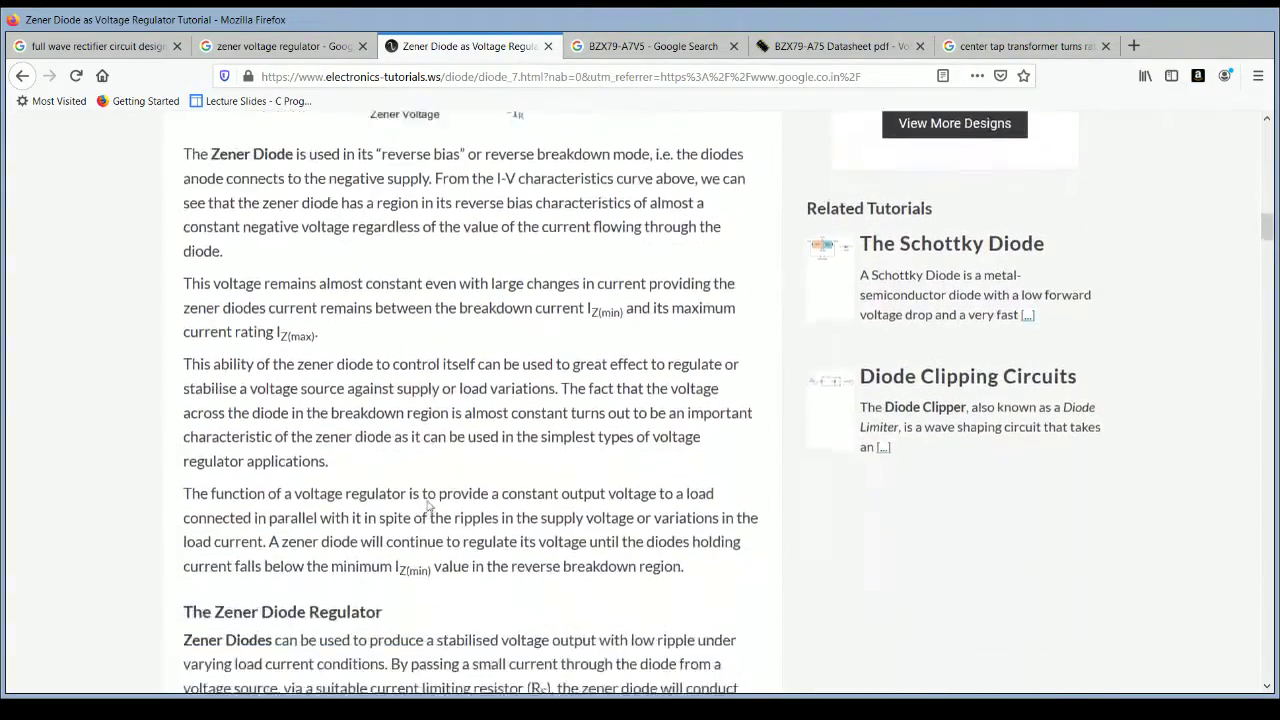
scroll(428, 500, "down", 4)
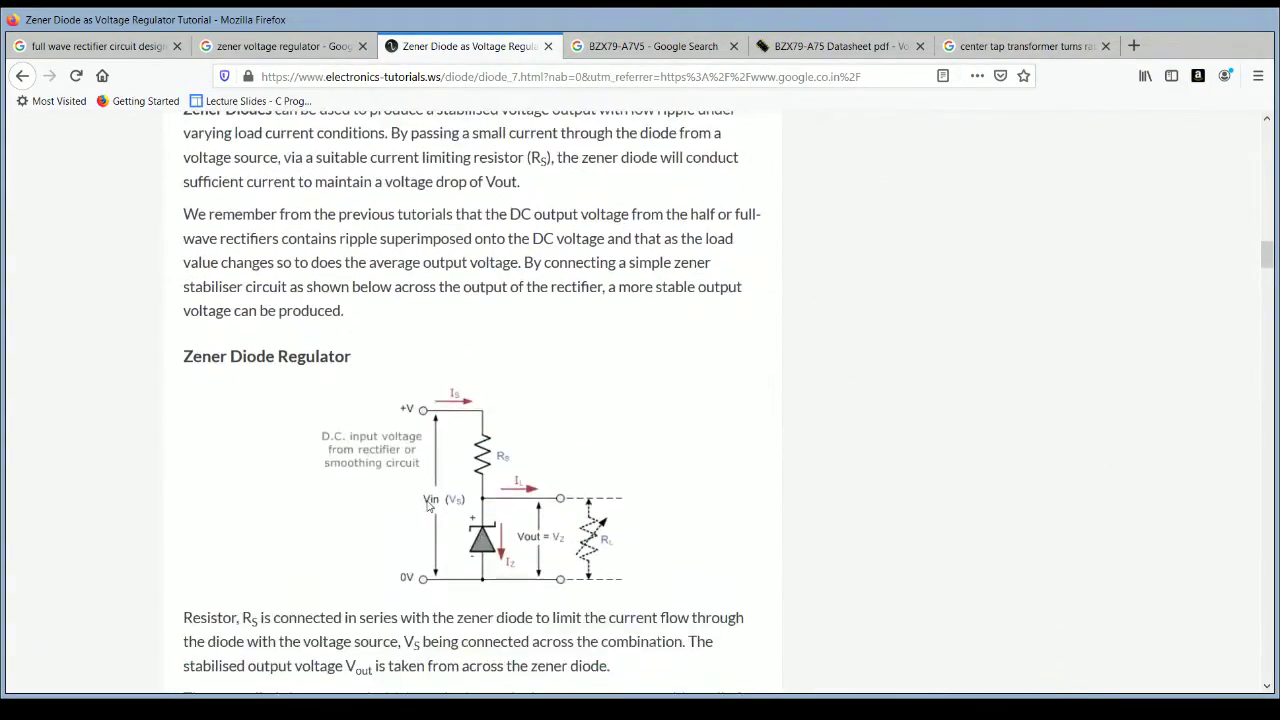
scroll(428, 500, "down", 3)
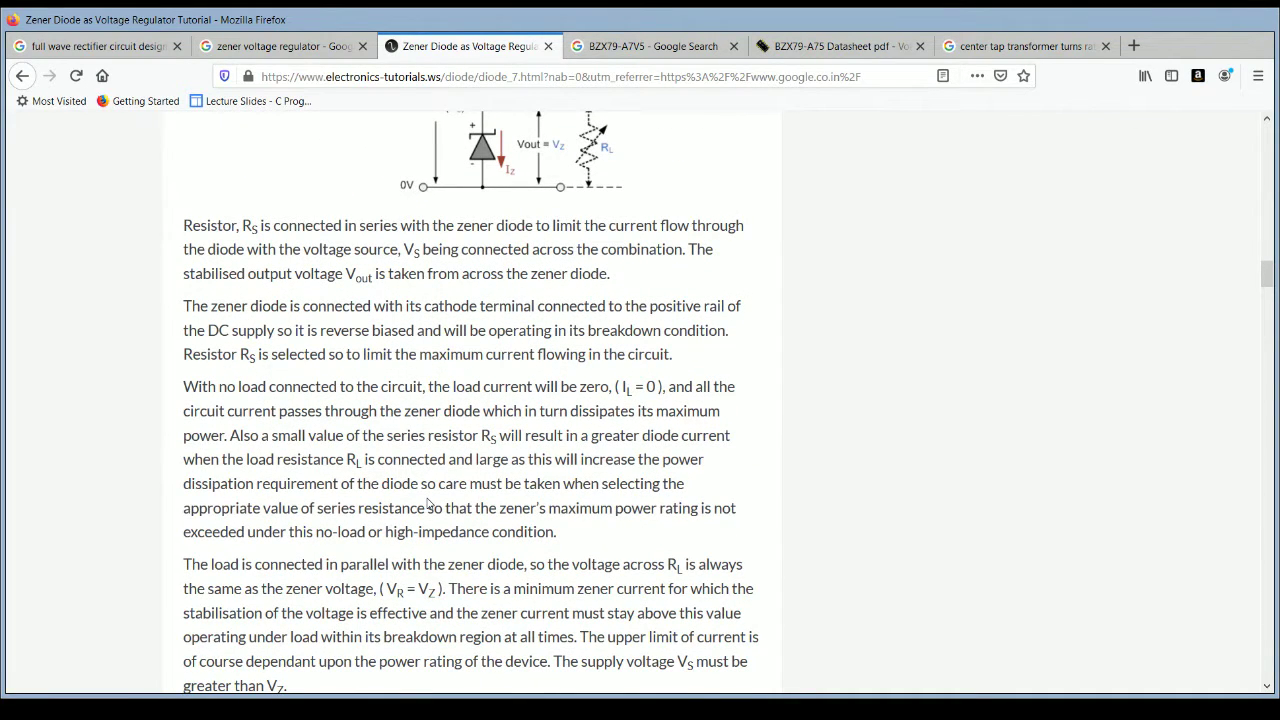
scroll(492, 475, "down", 4)
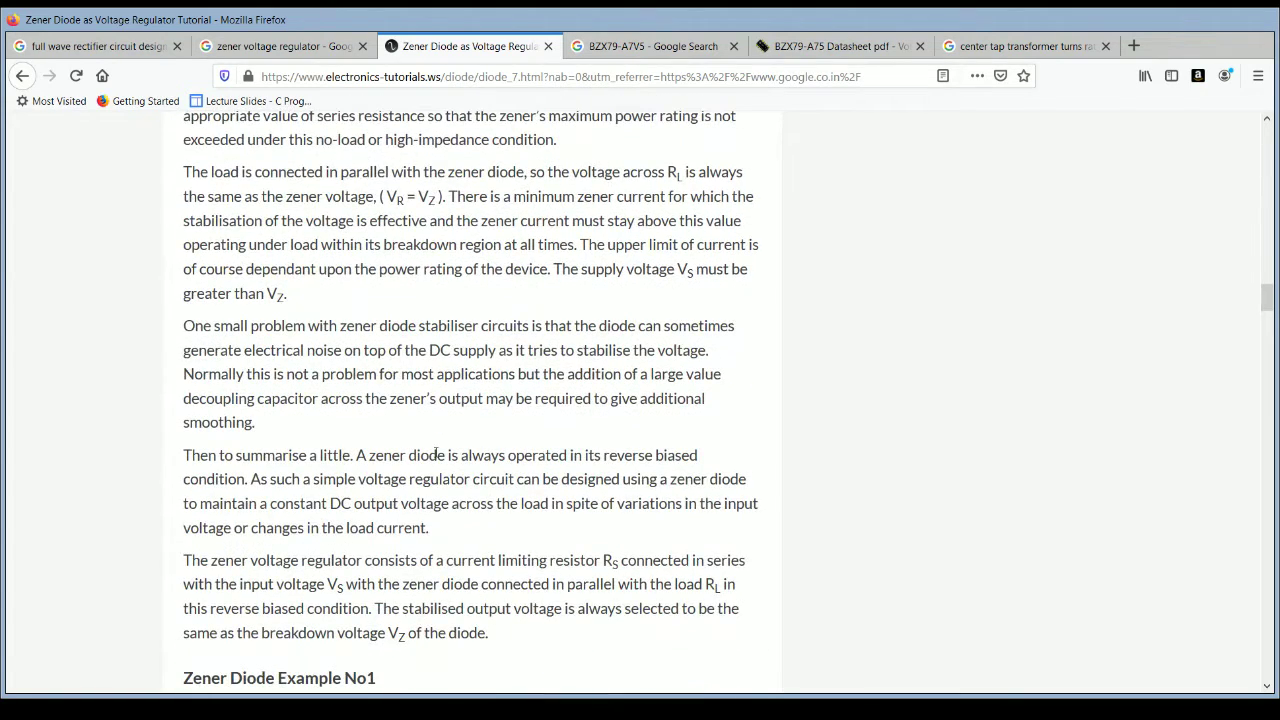
scroll(428, 447, "down", 9)
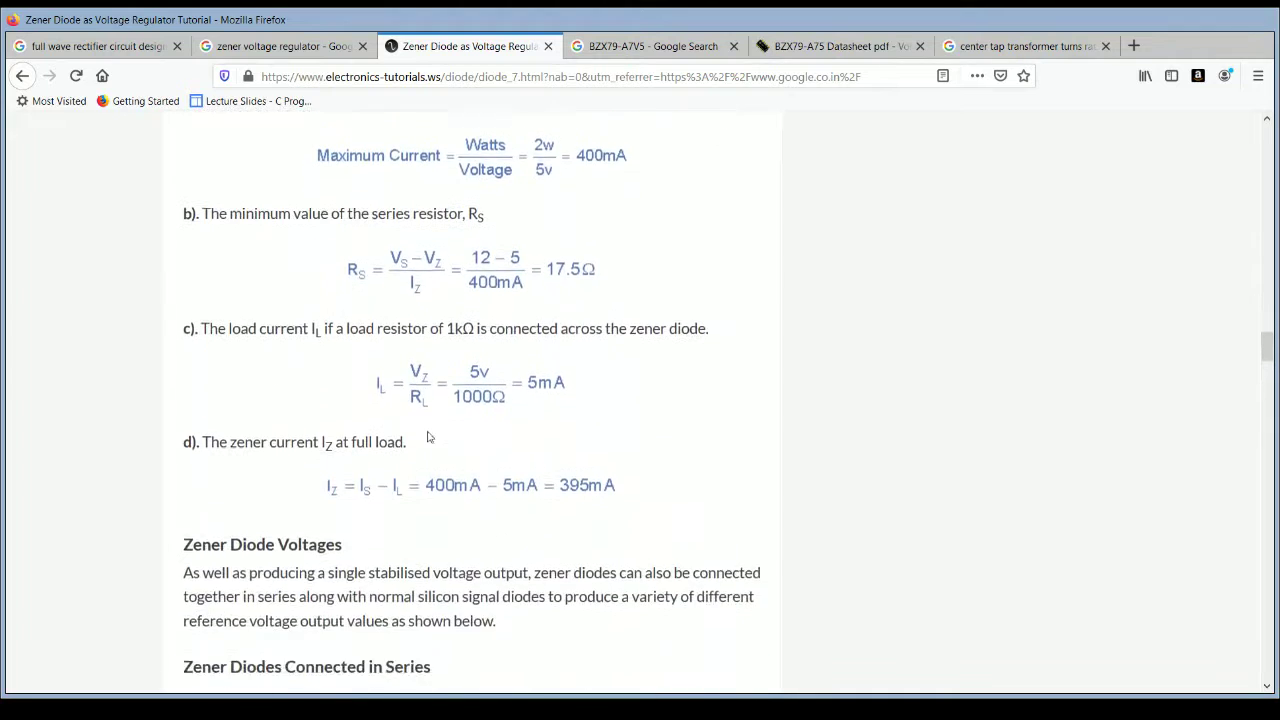
scroll(430, 440, "up", 1)
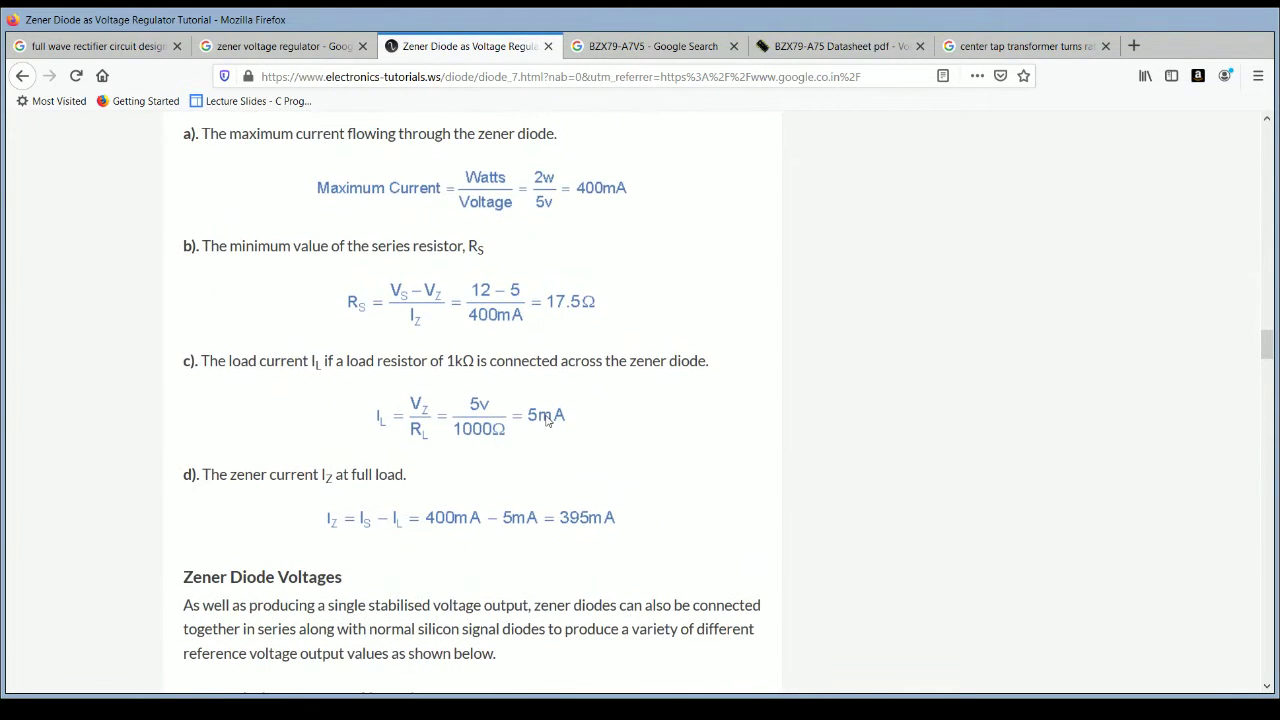
scroll(547, 421, "up", 2)
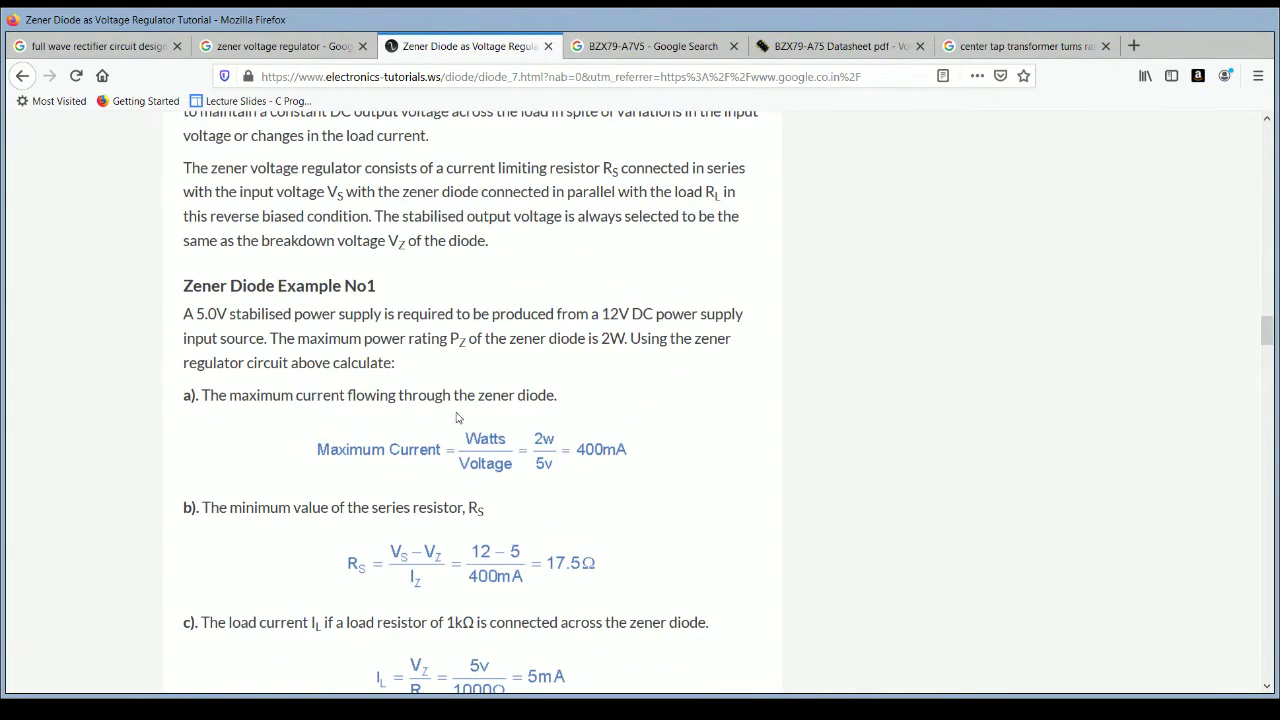
scroll(490, 425, "down", 3)
scroll(490, 427, "down", 2)
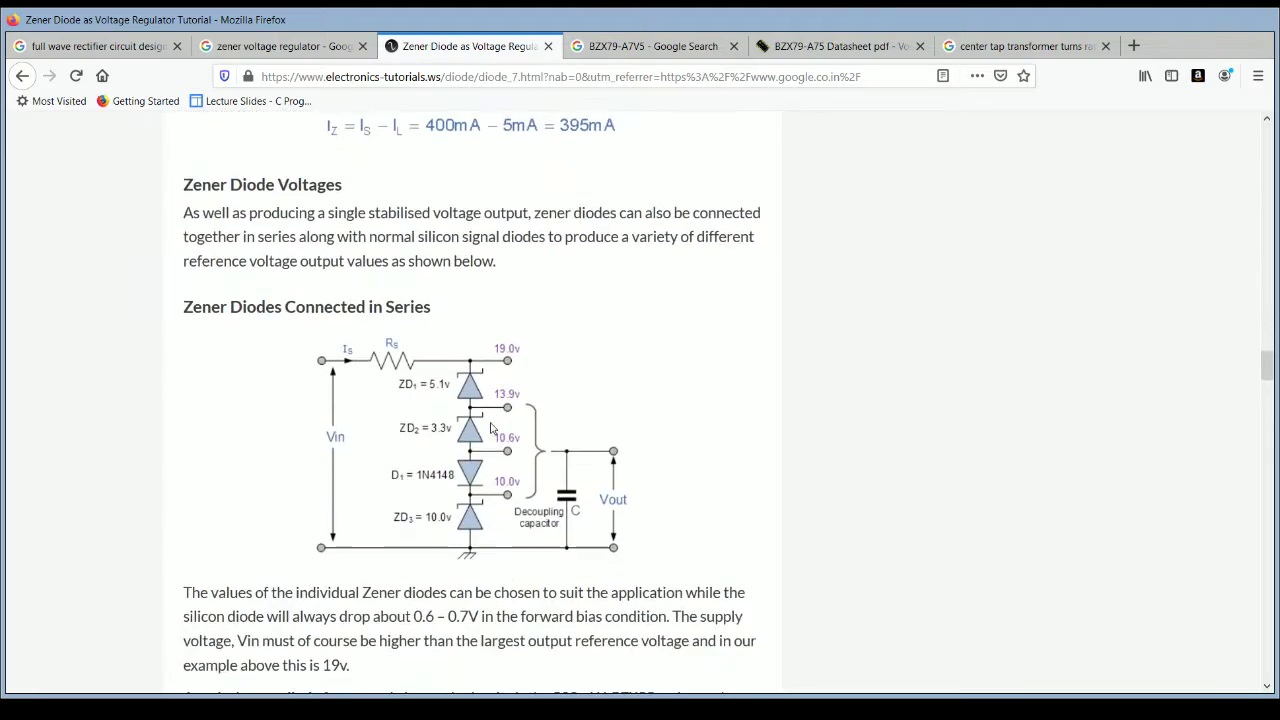
scroll(490, 427, "down", 1)
scroll(490, 428, "down", 5)
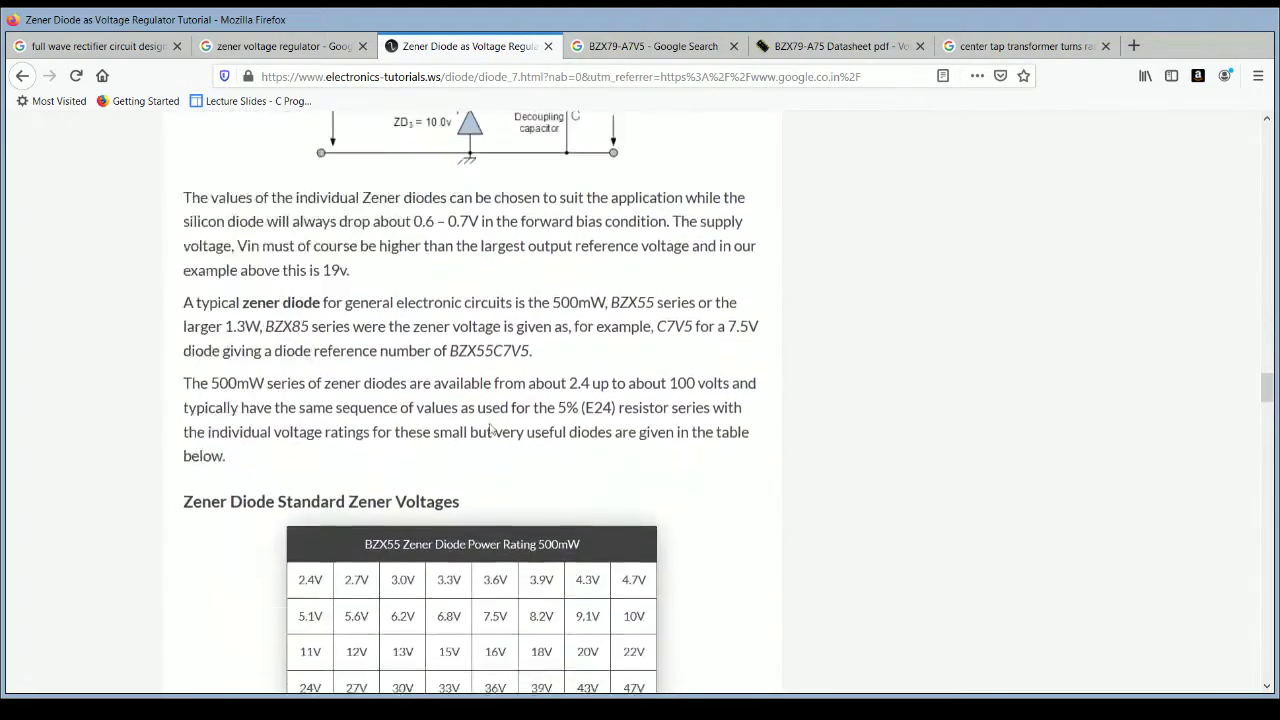
scroll(490, 425, "down", 6)
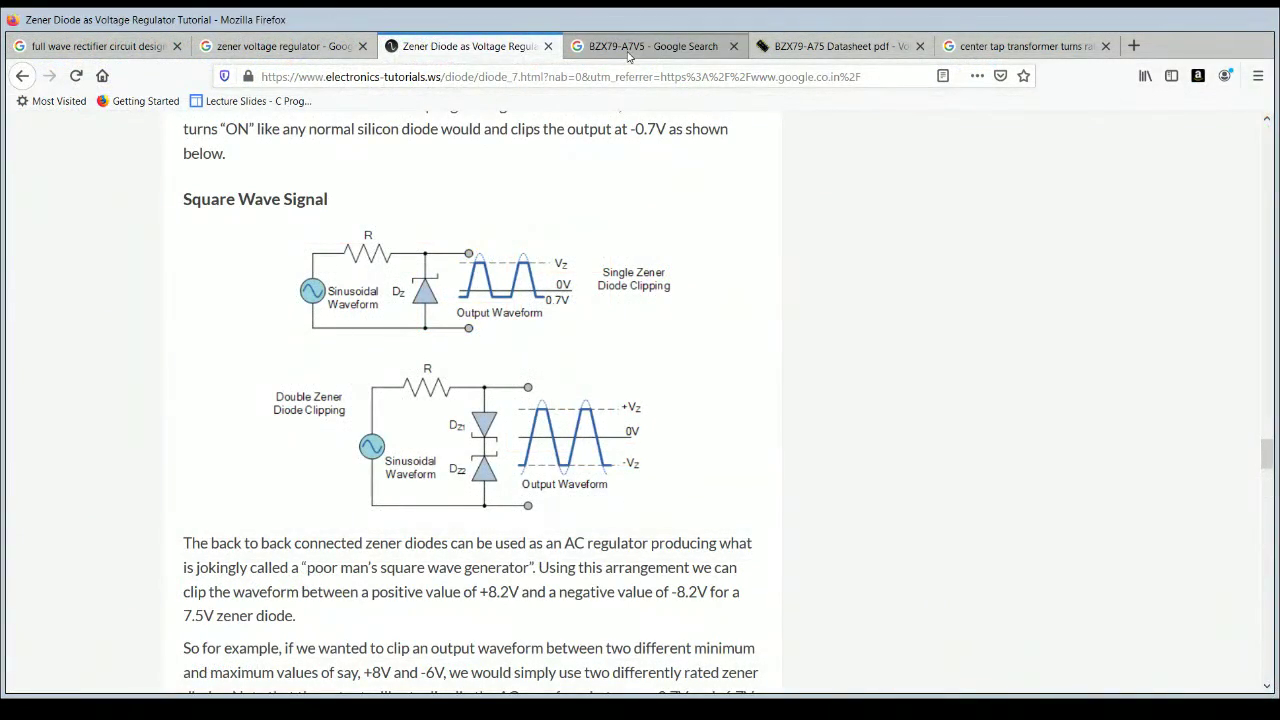
Step: Look through the BZX79-A7V5 search results and open the Philips BZX79-A75 datasheet from the Datasheet Catalog page
left_click(626, 48)
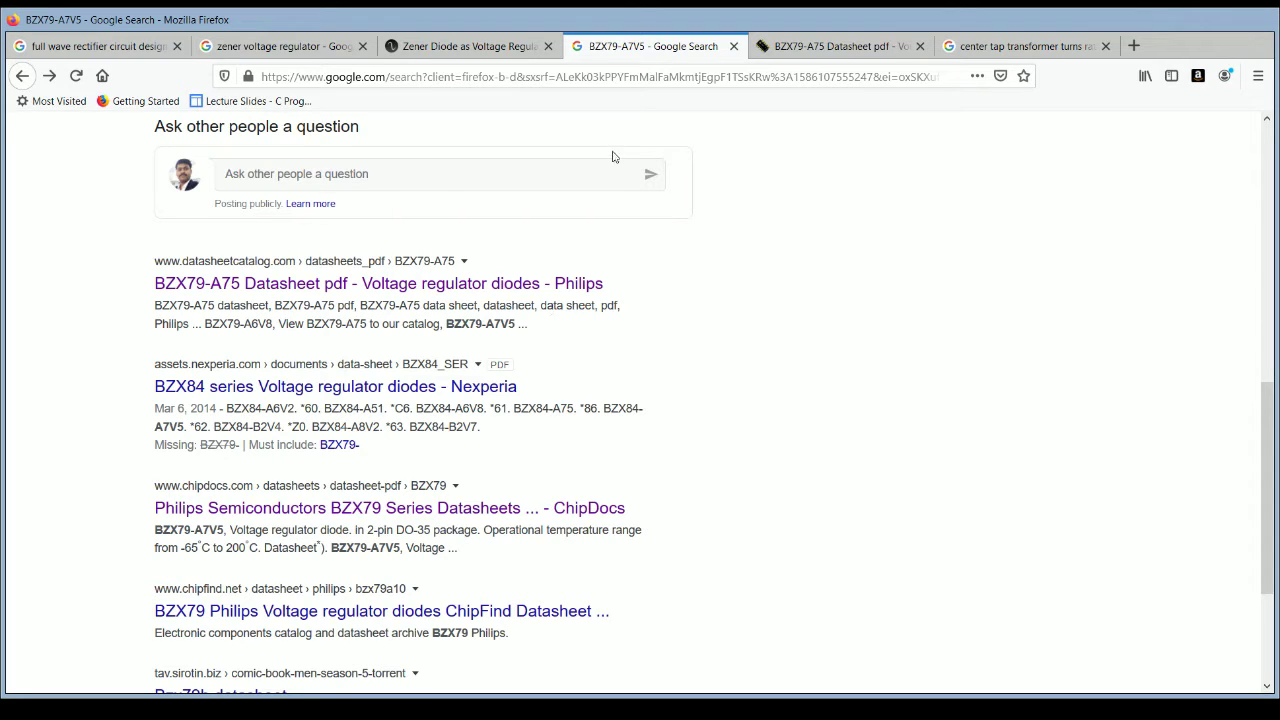
scroll(368, 311, "down", 1)
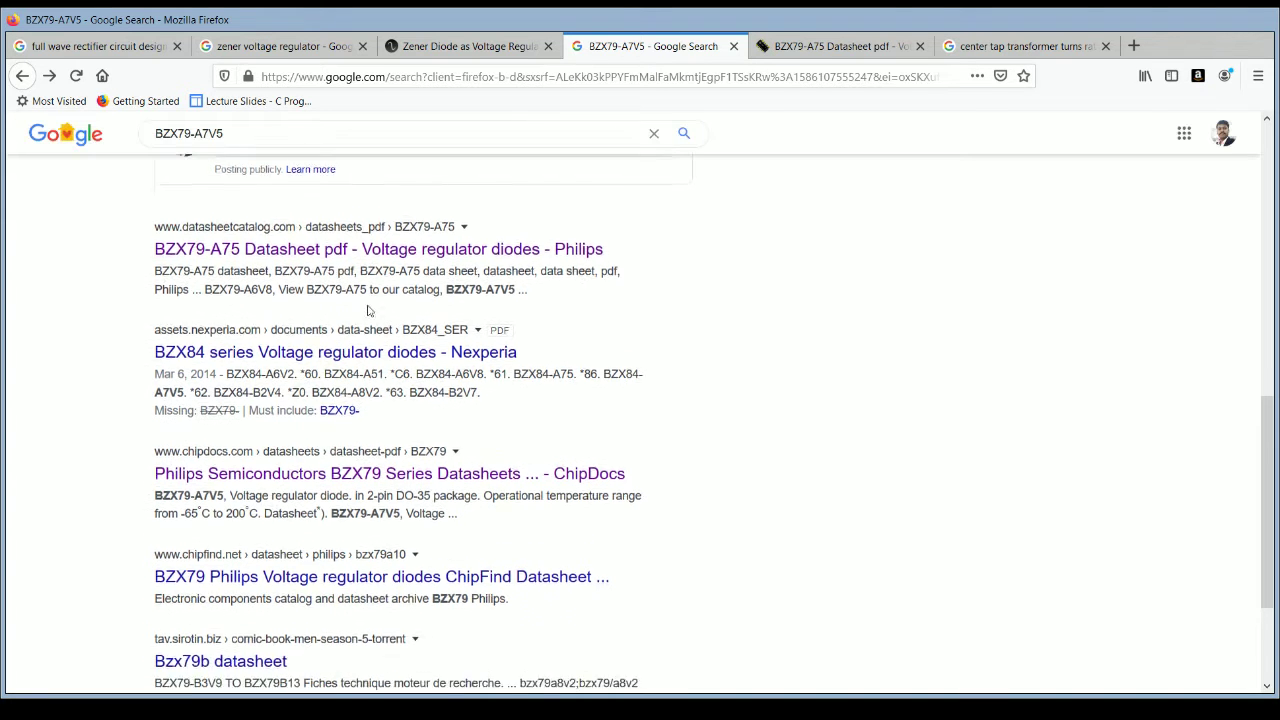
scroll(387, 430, "down", 2)
scroll(372, 430, "down", 2)
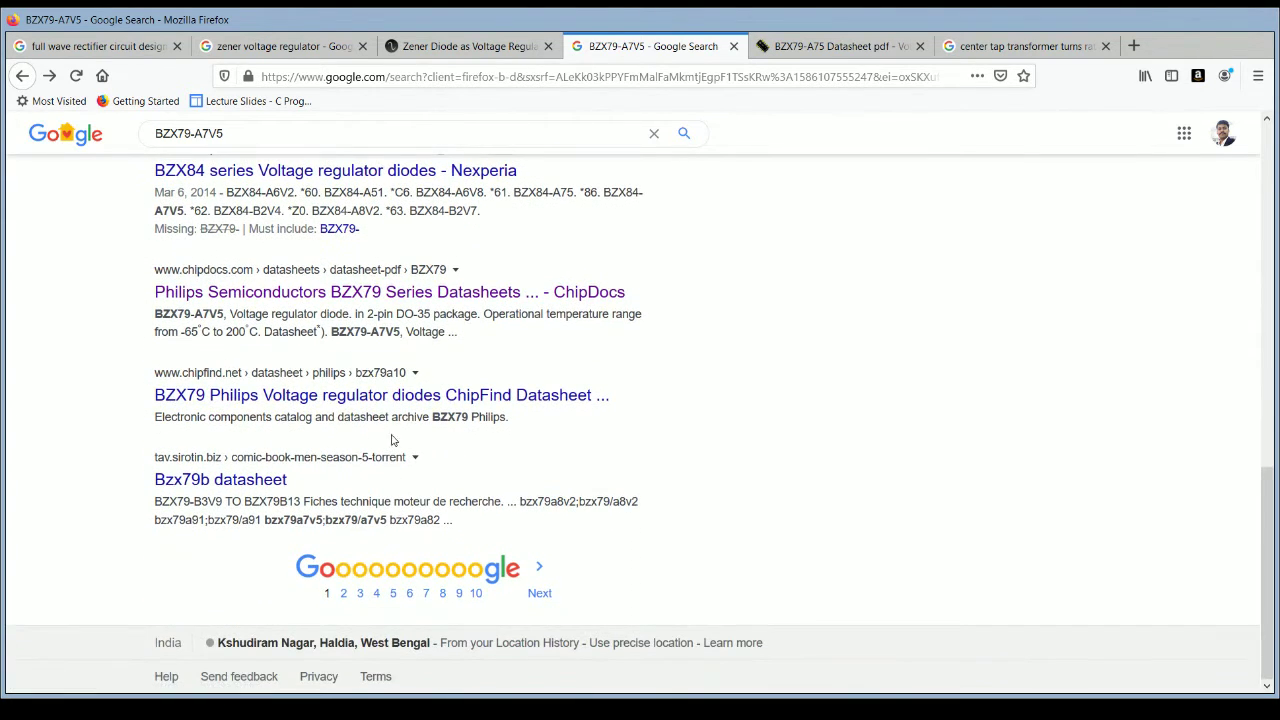
scroll(544, 460, "up", 2)
scroll(544, 460, "up", 15)
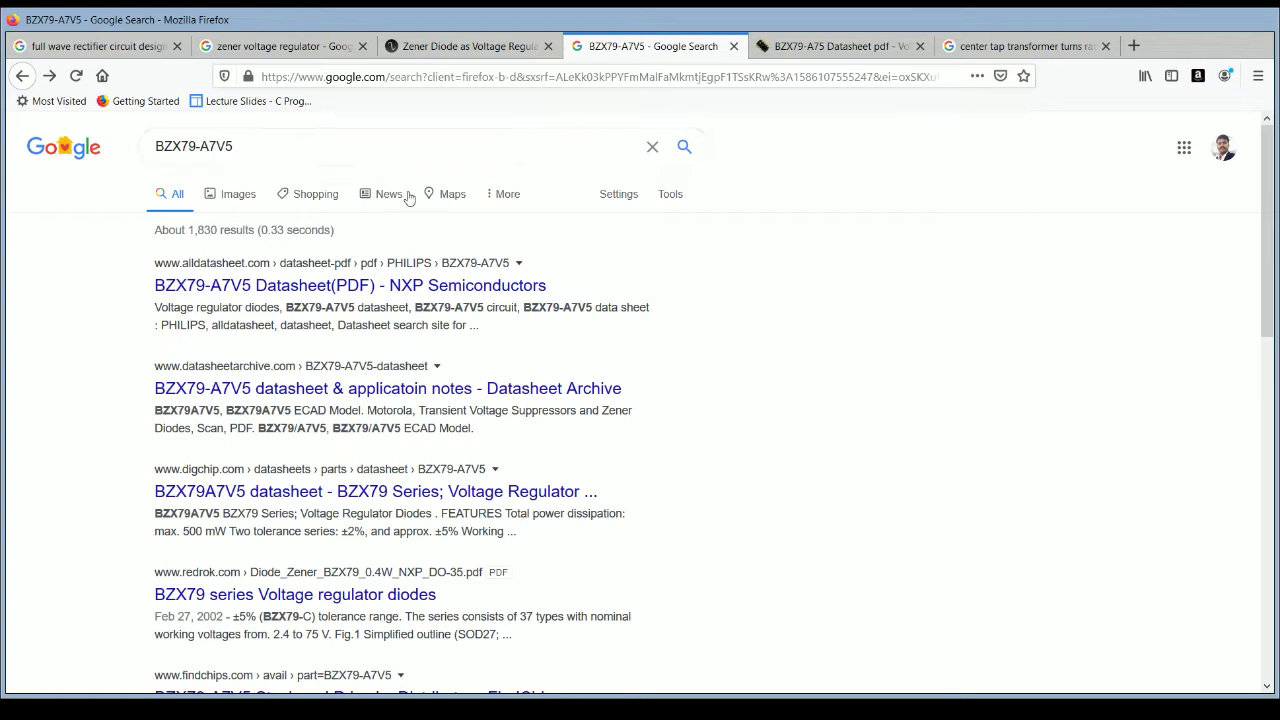
left_click(866, 47)
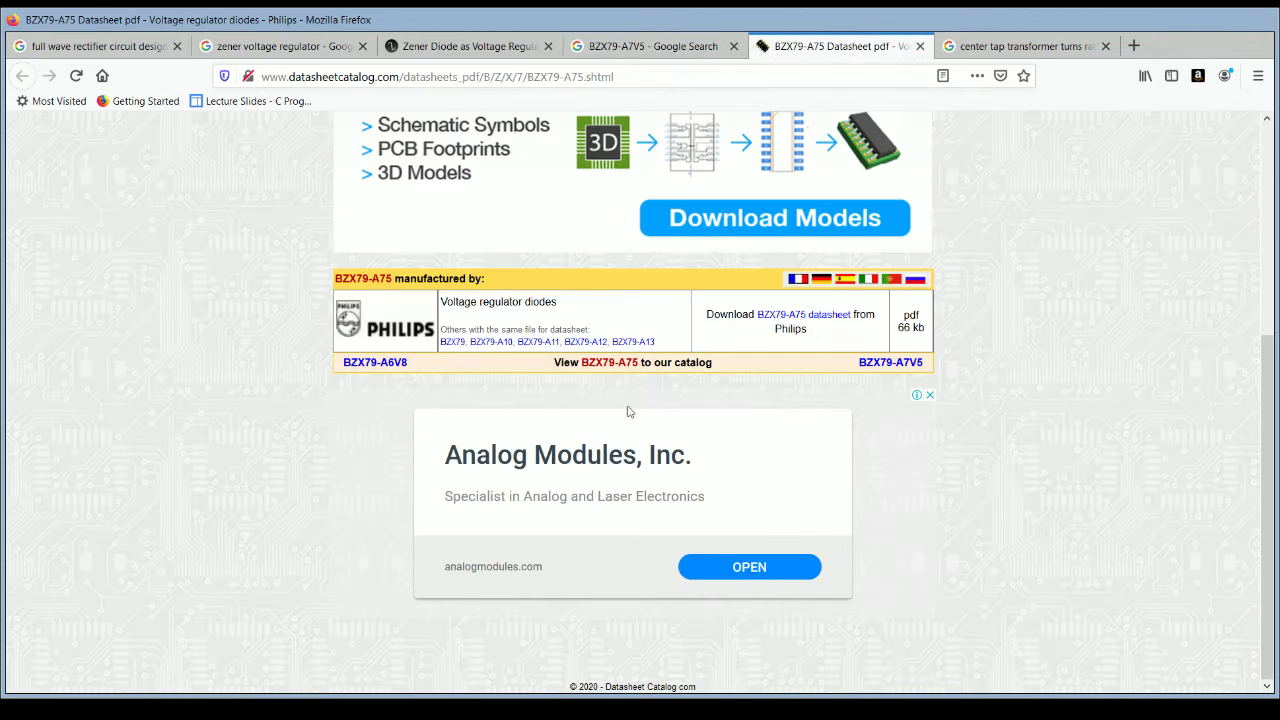
left_click(806, 318)
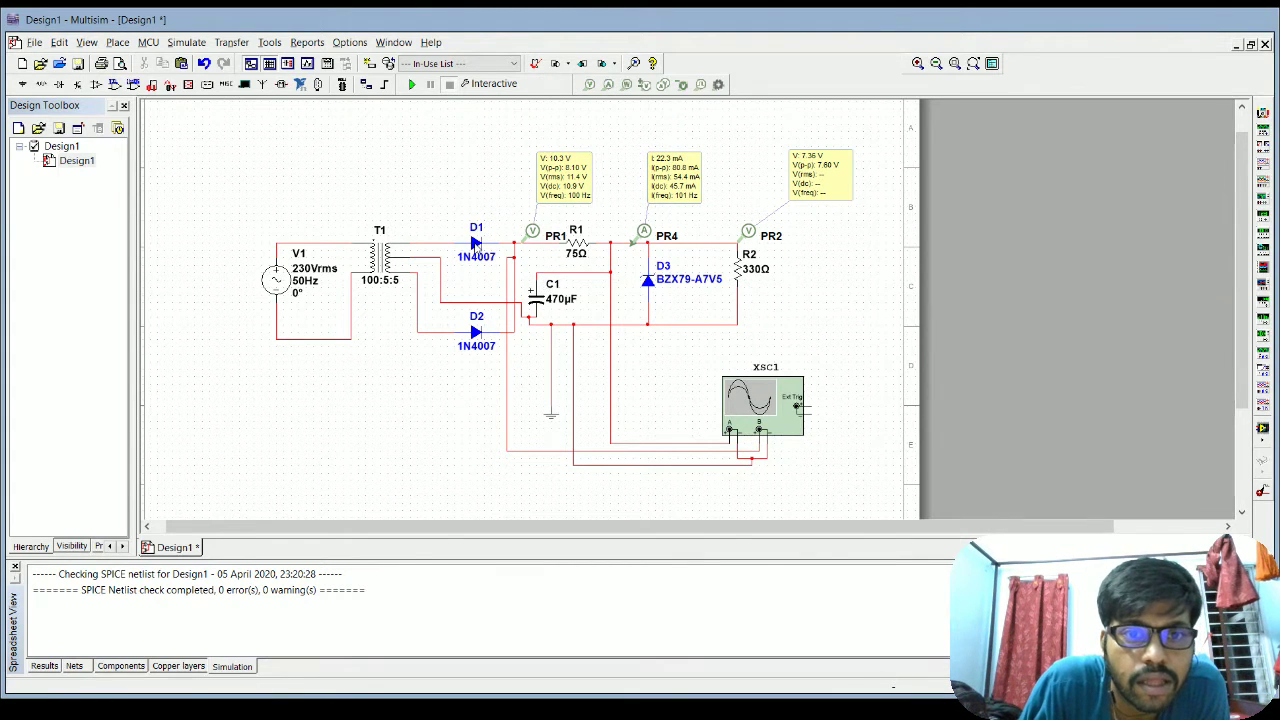
left_click(478, 247)
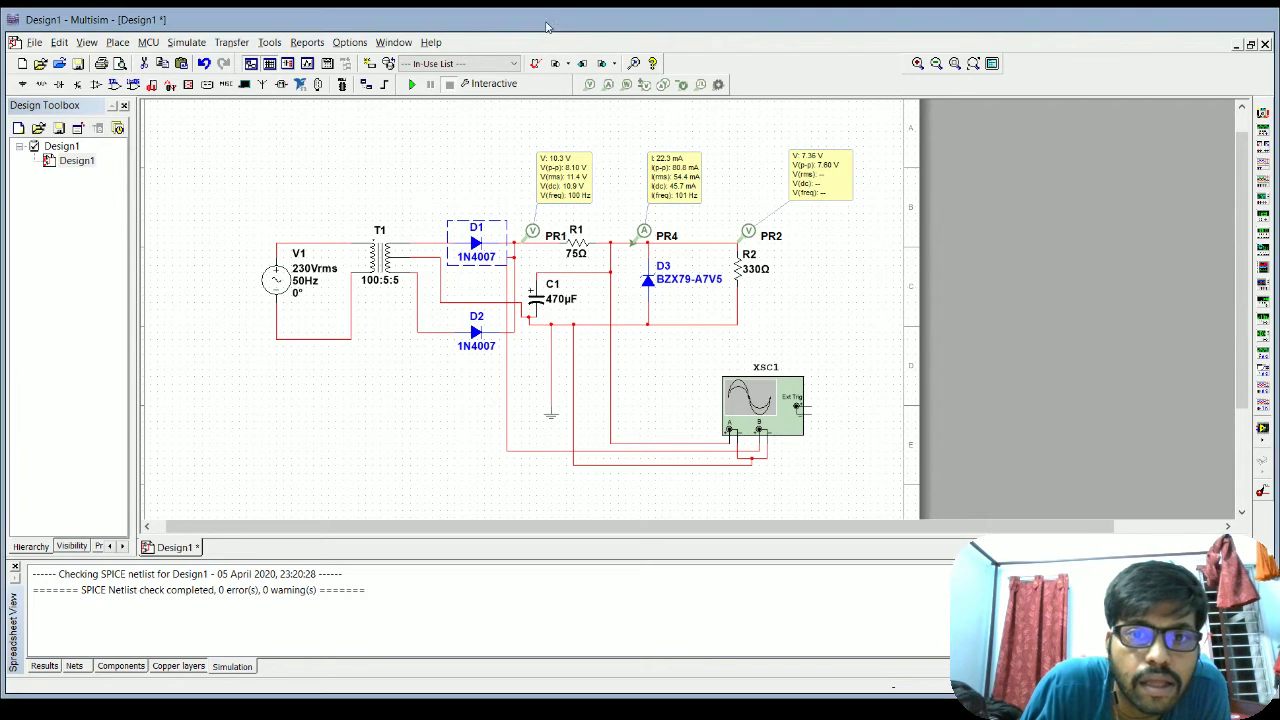
left_click(540, 308)
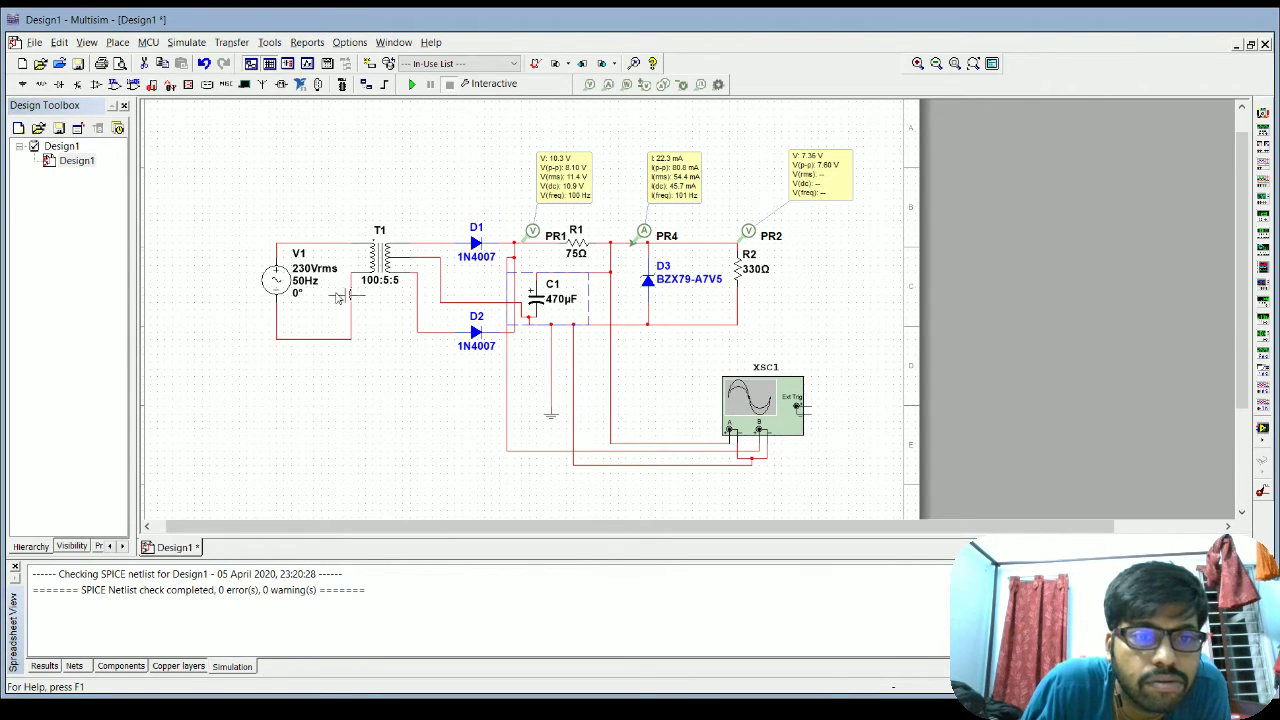
left_click(341, 250)
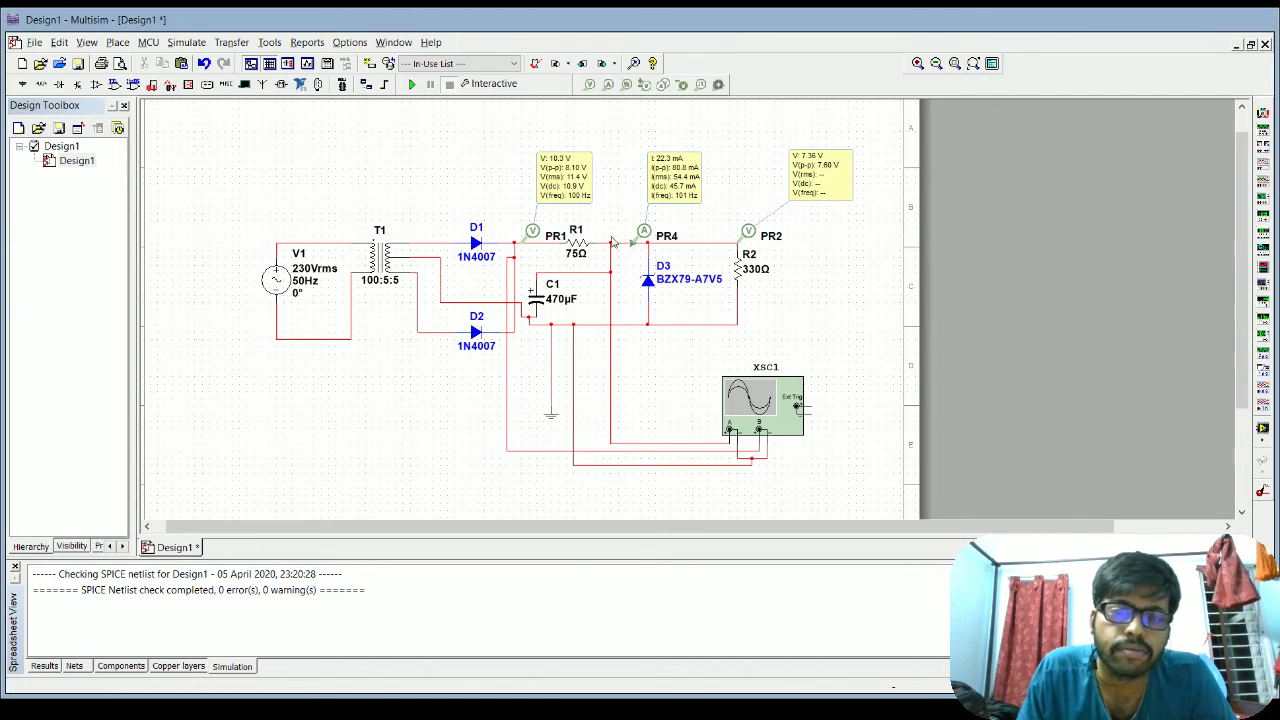
Step: Start the interactive simulation and move voltage probe PR1 onto the wire between source V1 and transformer T1
left_click(413, 87)
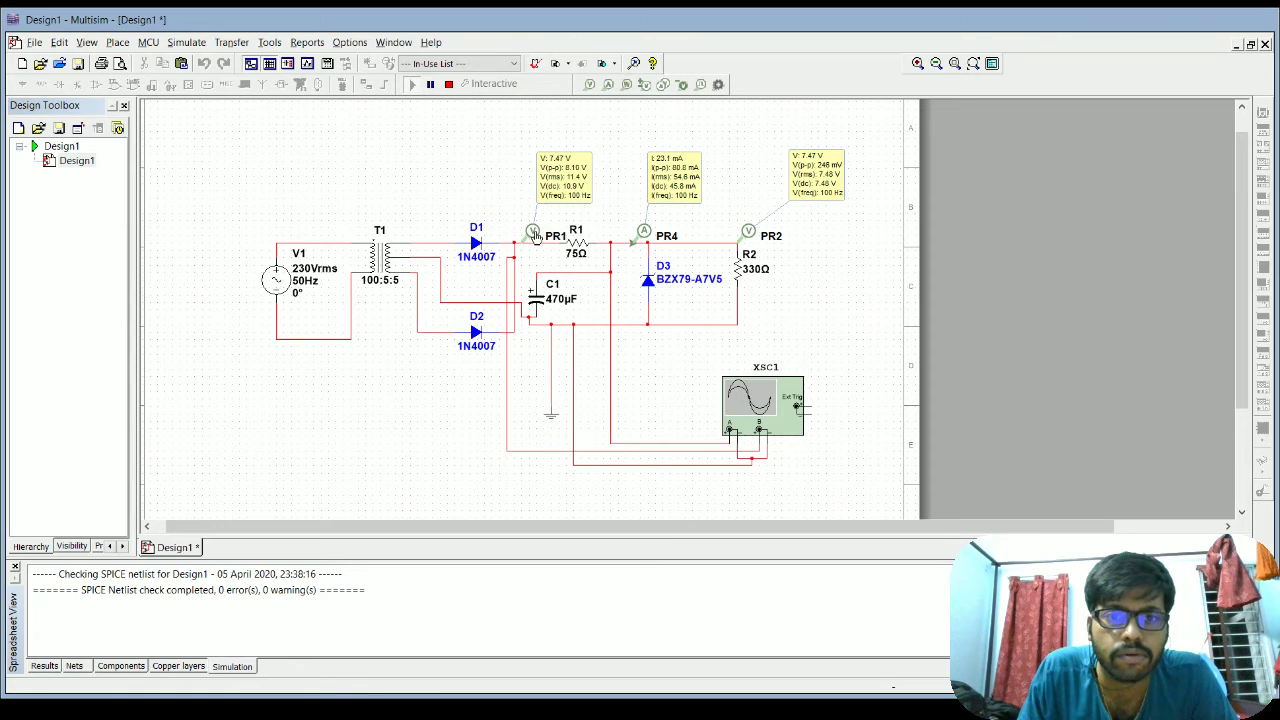
left_click_drag(546, 236, 354, 232)
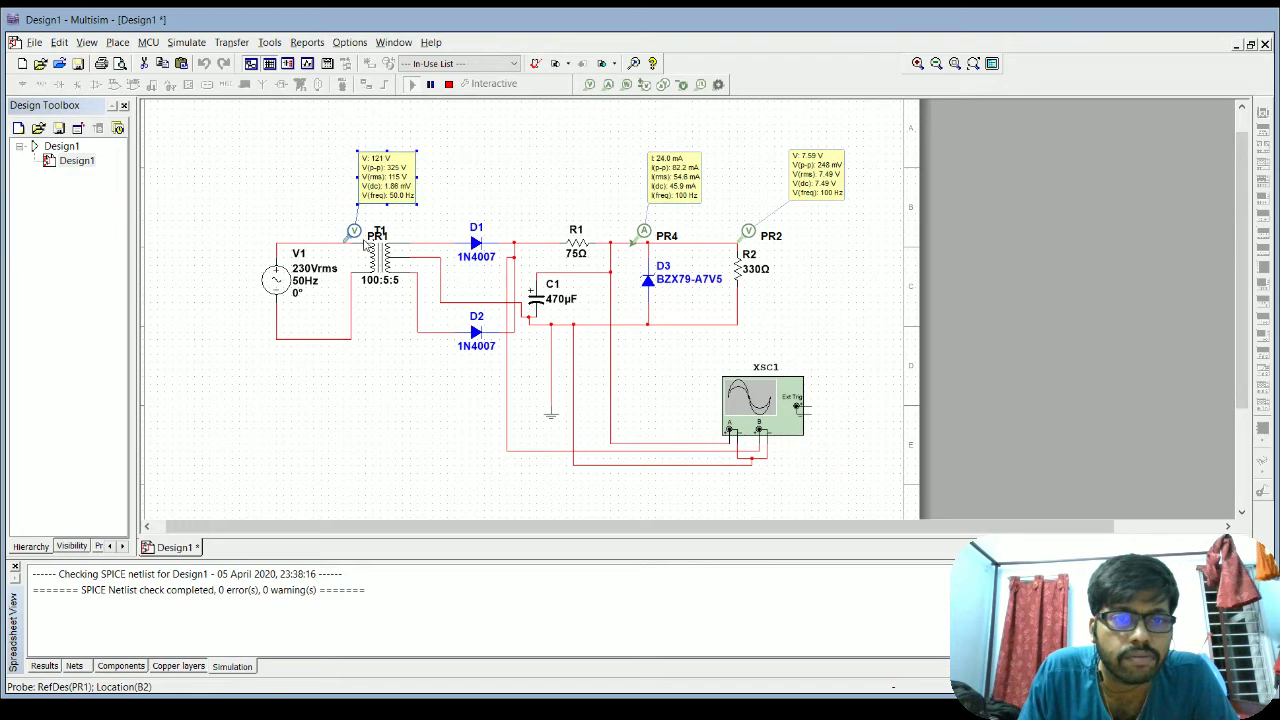
Step: Move voltage probe PR1 back to the rectifier output wire just before resistor R1
left_click_drag(369, 235, 548, 236)
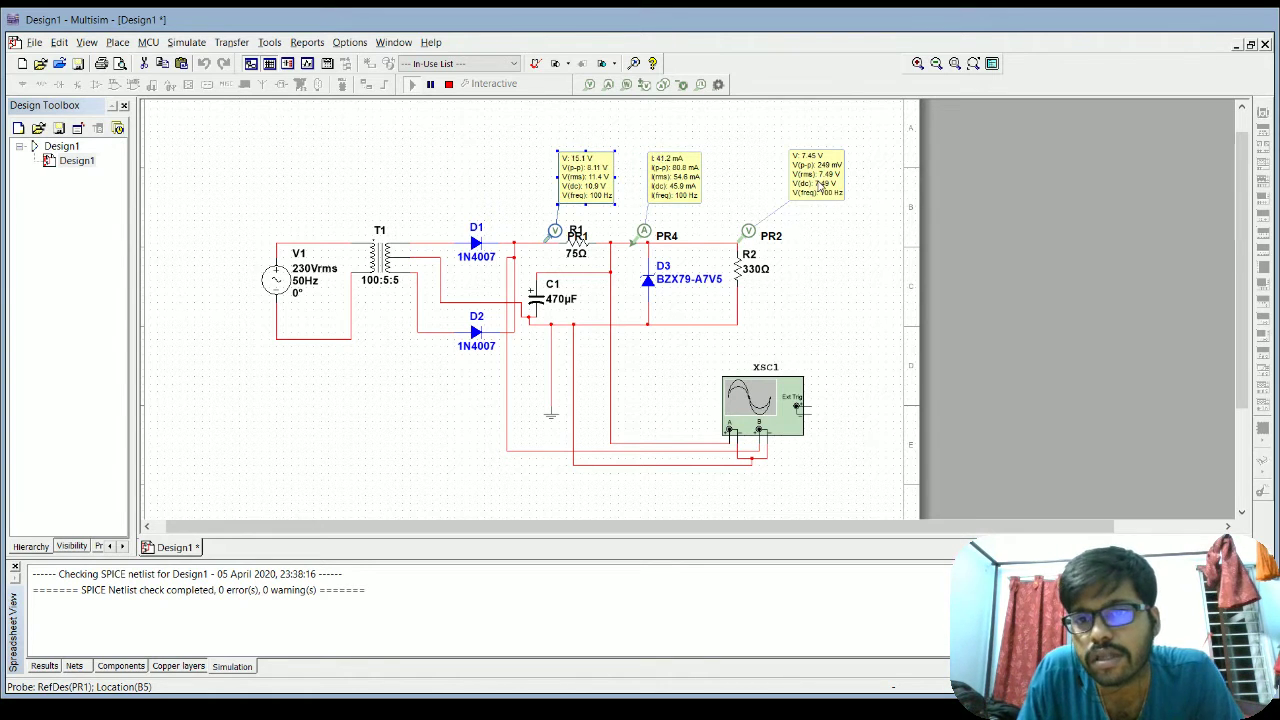
left_click(645, 234)
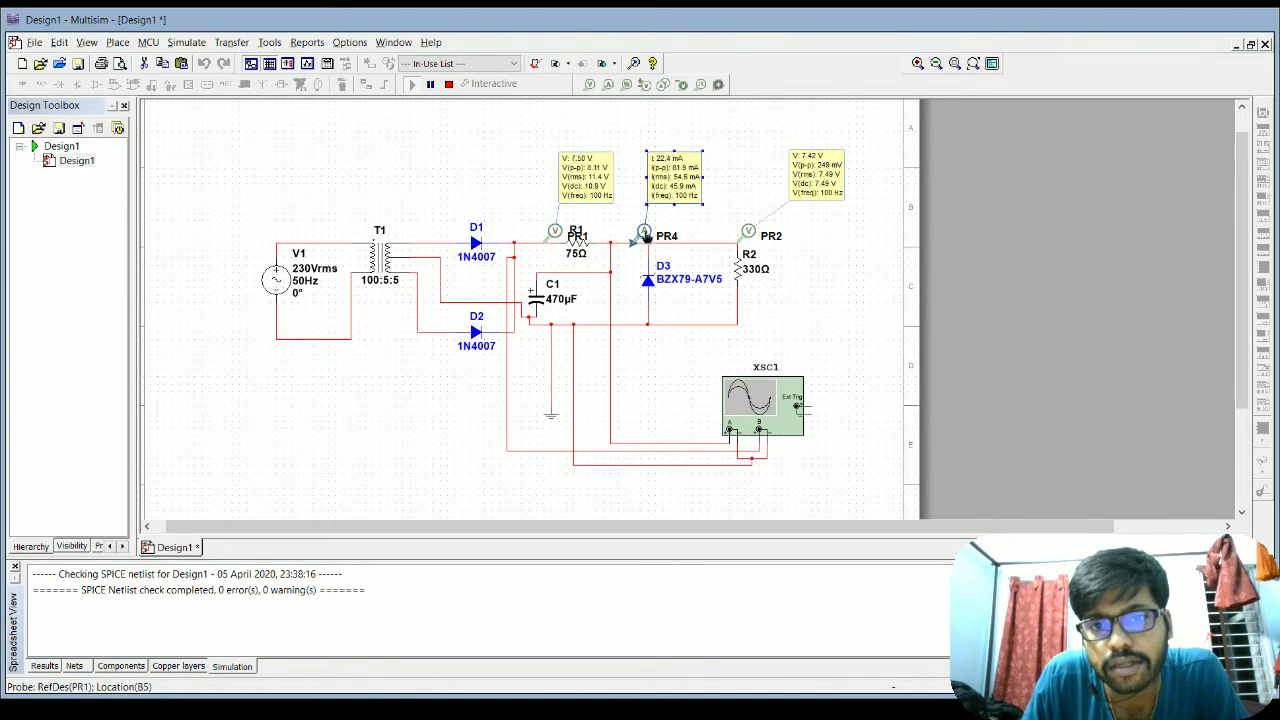
left_click(701, 215)
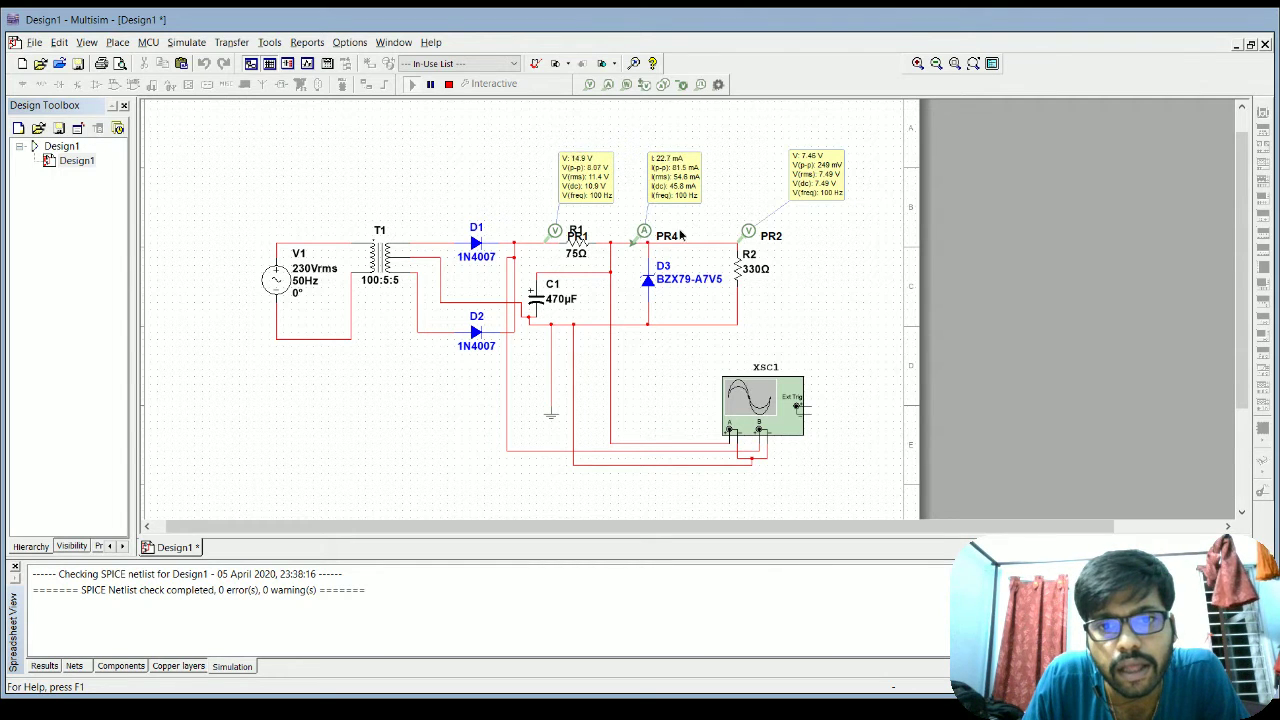
Step: Measure the load current with probe PR4 on the wire towards R2, and place the probe on the zener diode D3 branch
left_click_drag(680, 235, 732, 235)
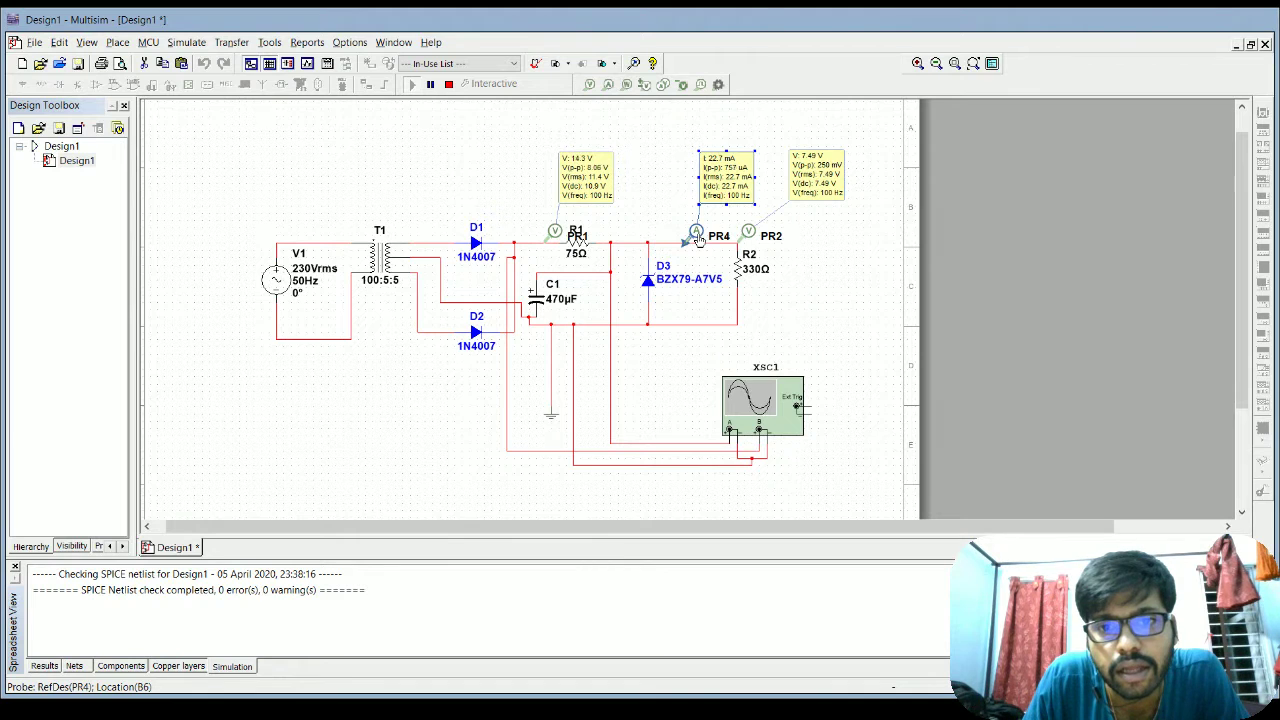
mouse_move(696, 232)
left_mouse_down()
mouse_move(637, 232)
mouse_move(697, 232)
left_mouse_up()
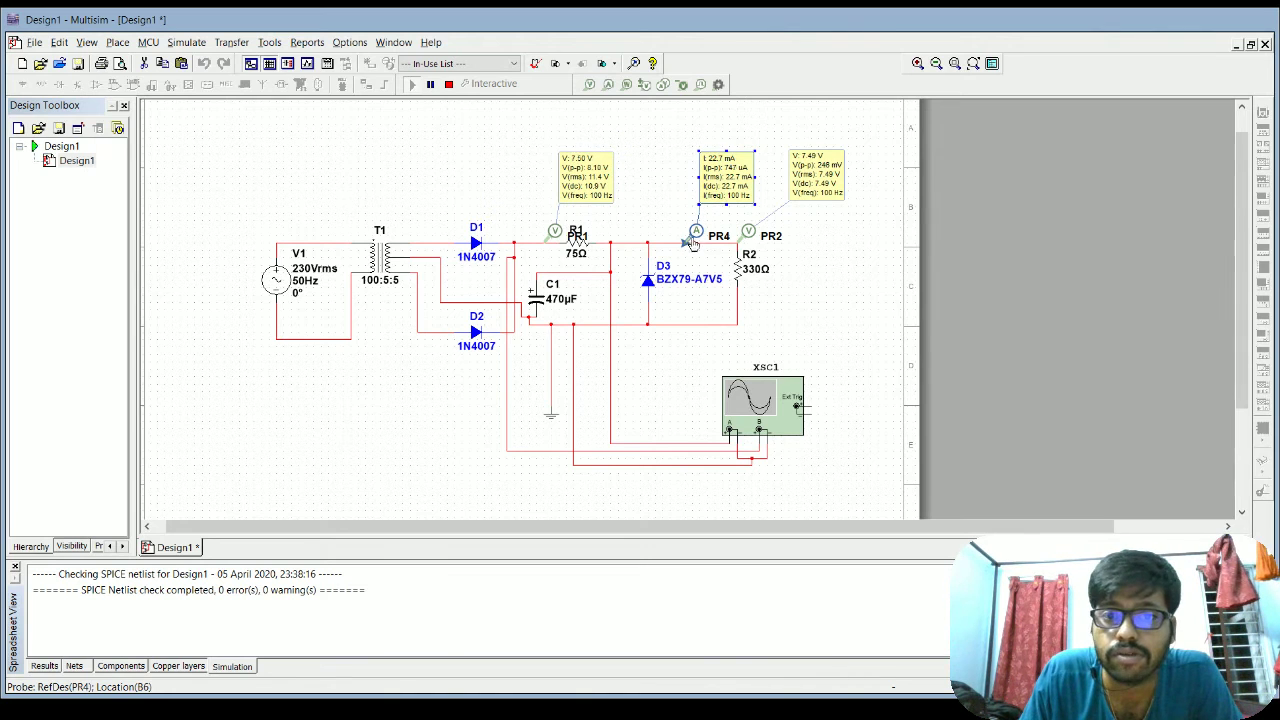
left_click_drag(700, 238, 674, 247)
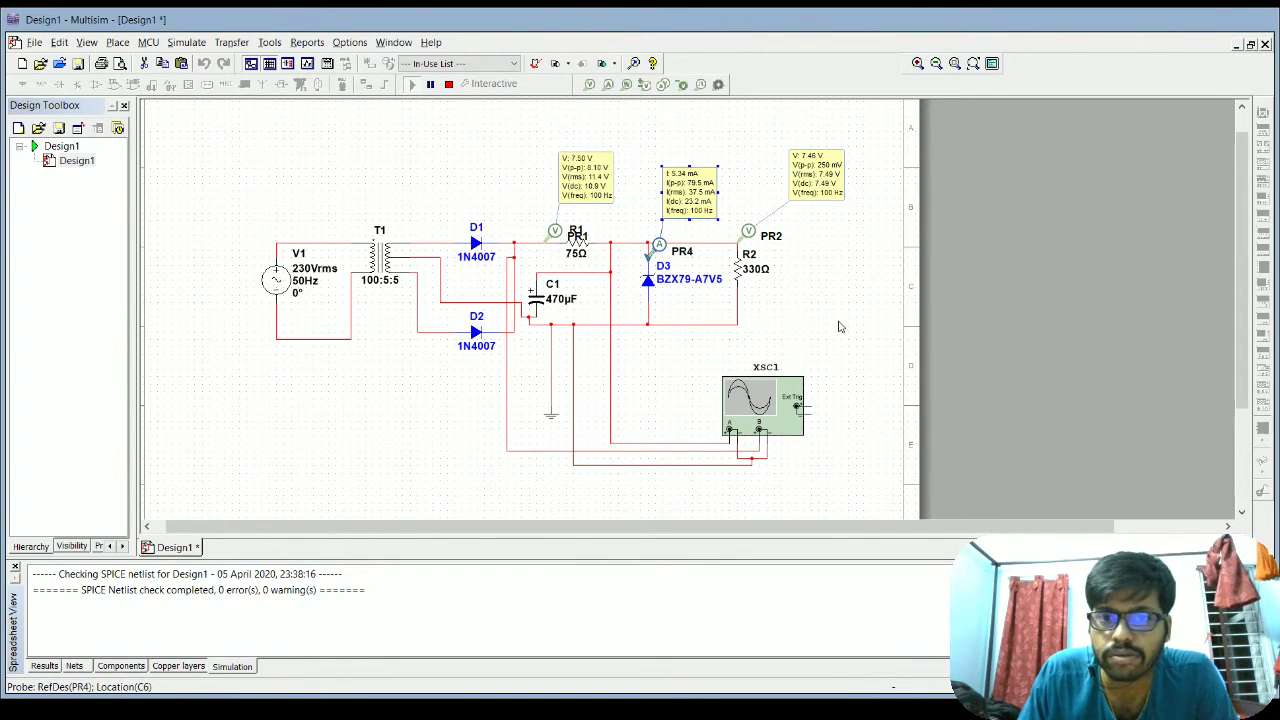
left_click(766, 403)
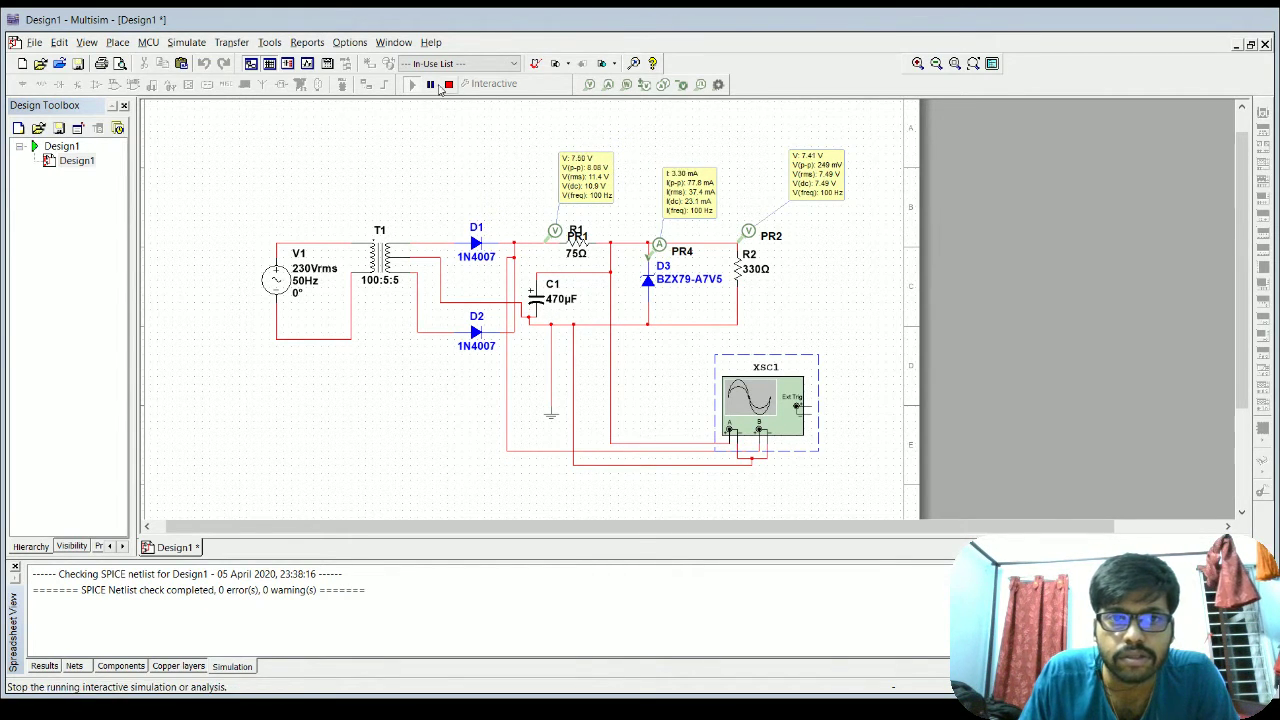
Step: Pause and resume the interactive simulation to read the PR1, PR2 and PR4 probe values, and stop the simulation
left_click(436, 86)
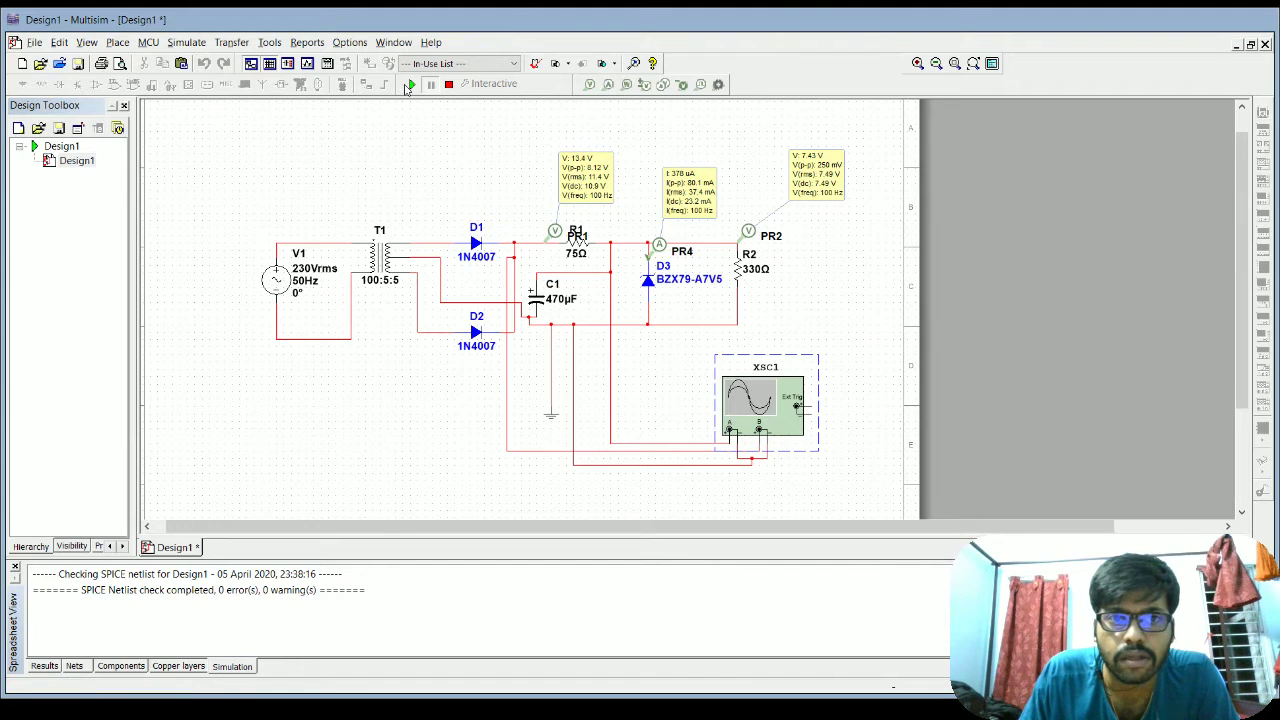
left_click(410, 86)
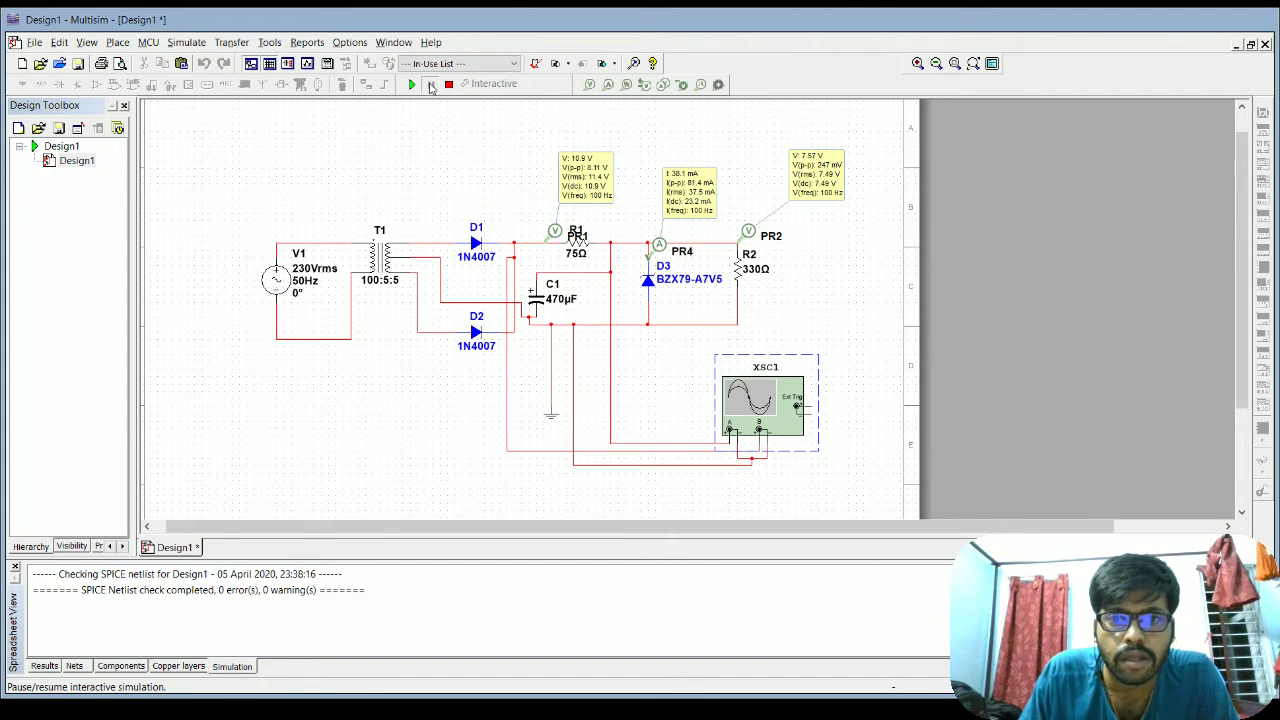
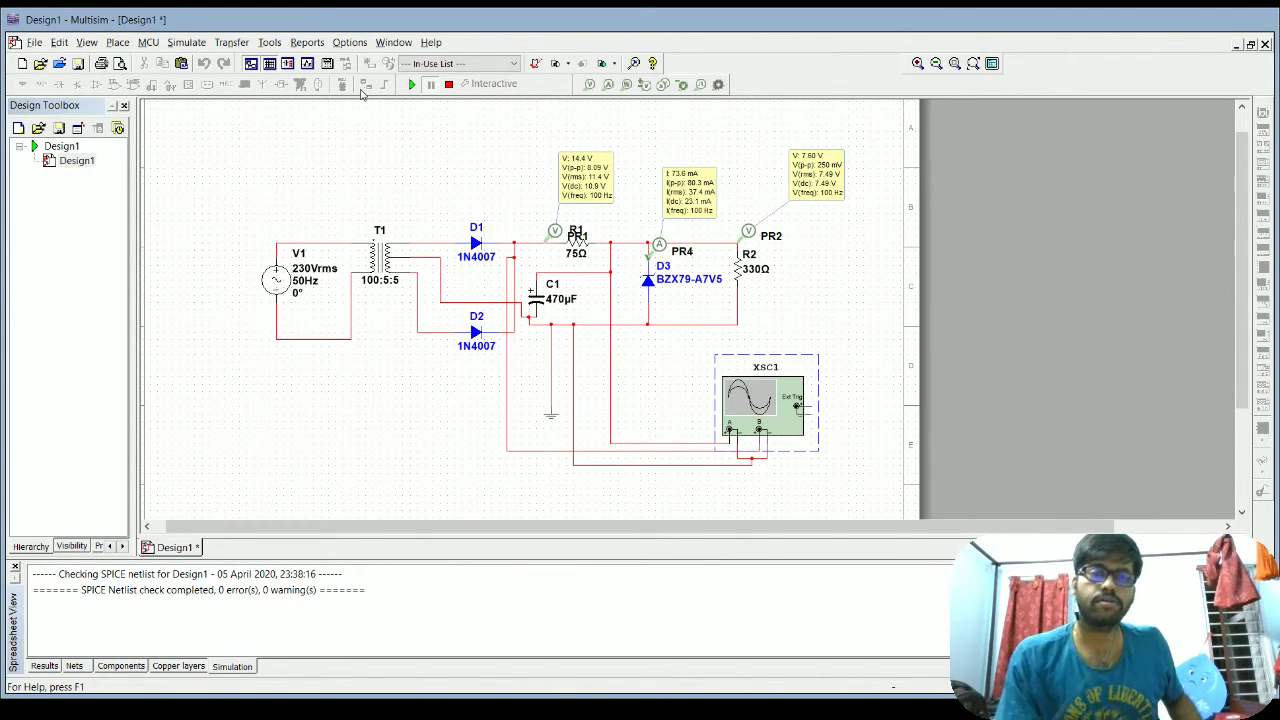
left_click(449, 85)
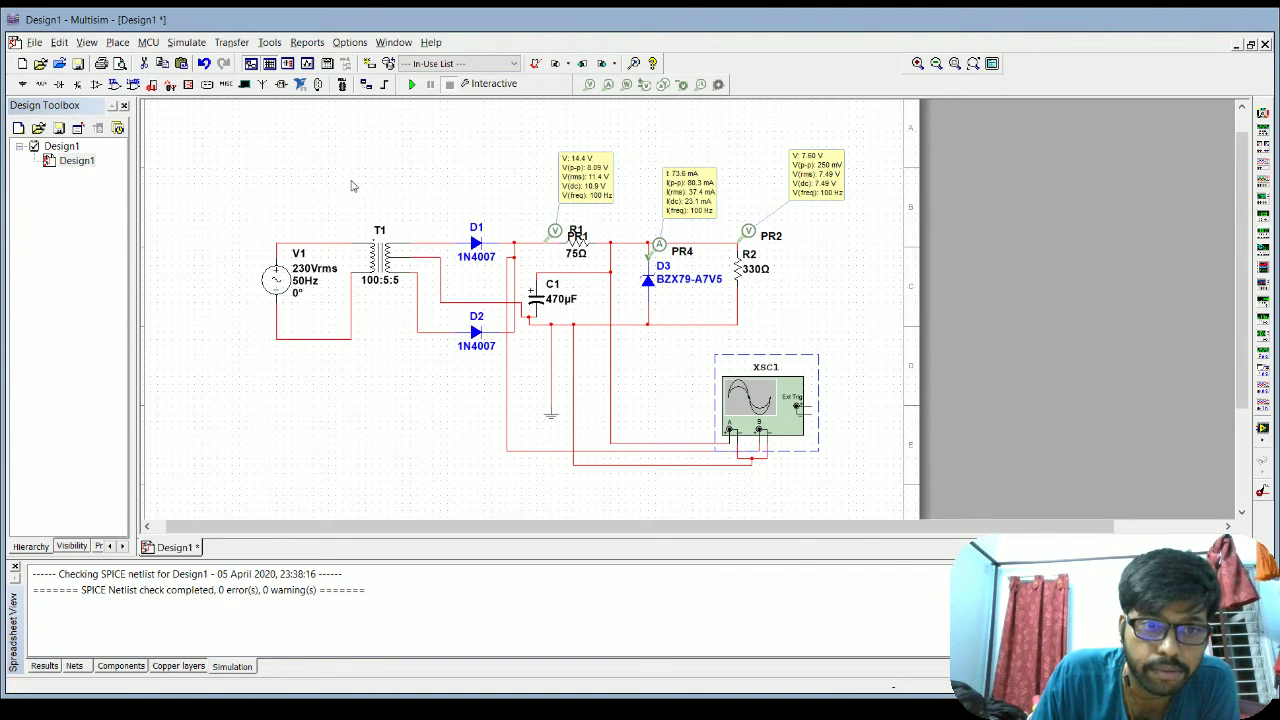
Step: Open the schematic's print preview, enlarge the rectifier and regulator circuit to inspect it, and close the preview without printing
left_click(281, 204)
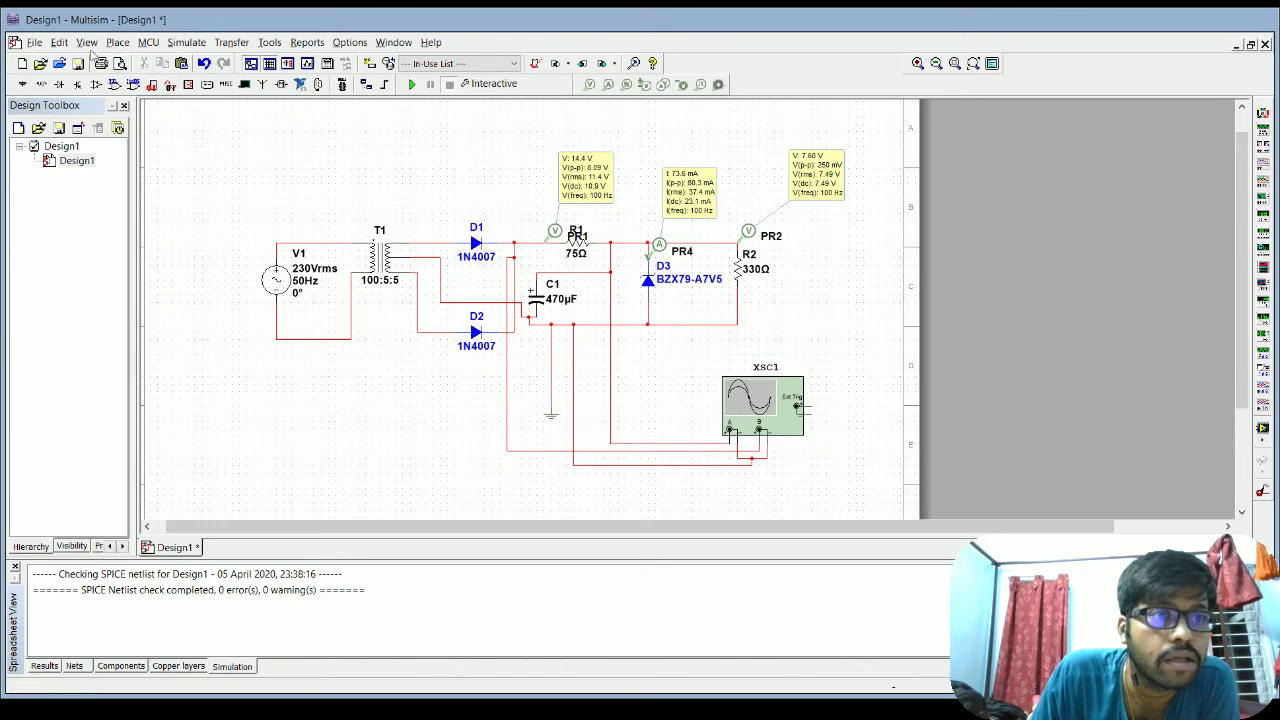
left_click(37, 43)
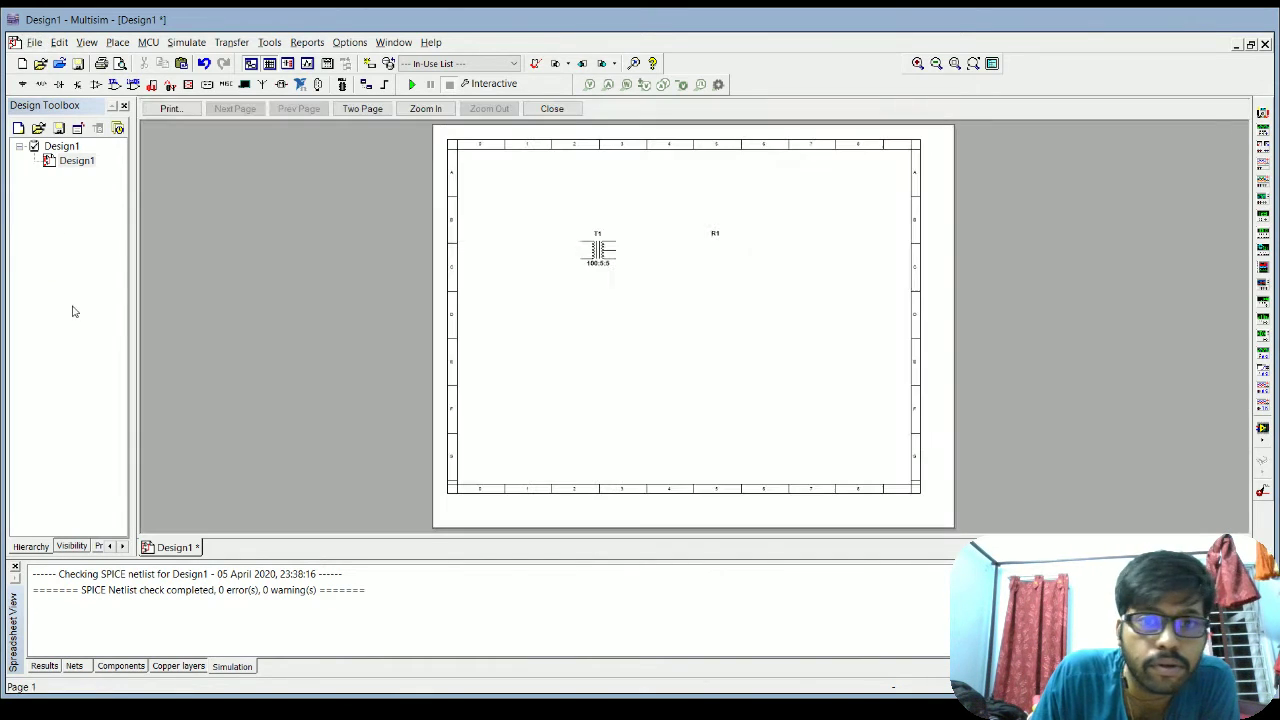
left_click(75, 310)
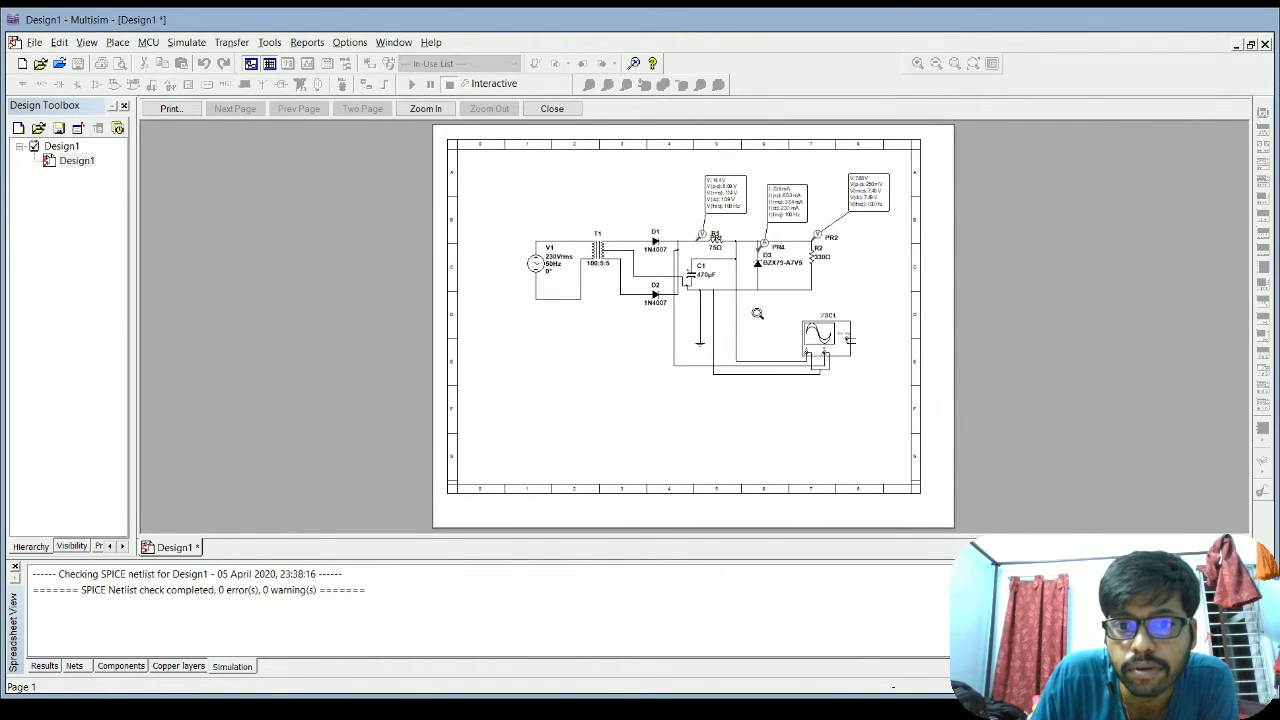
left_click(758, 313)
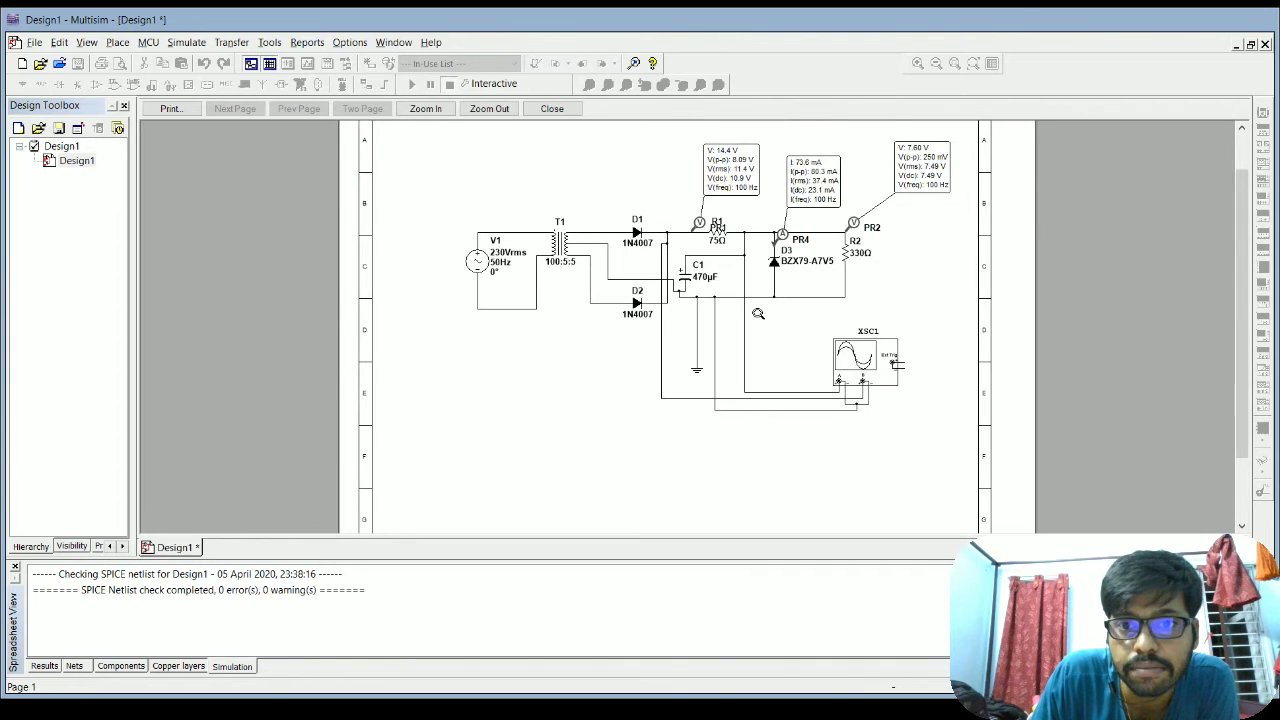
scroll(758, 313, "up", 1)
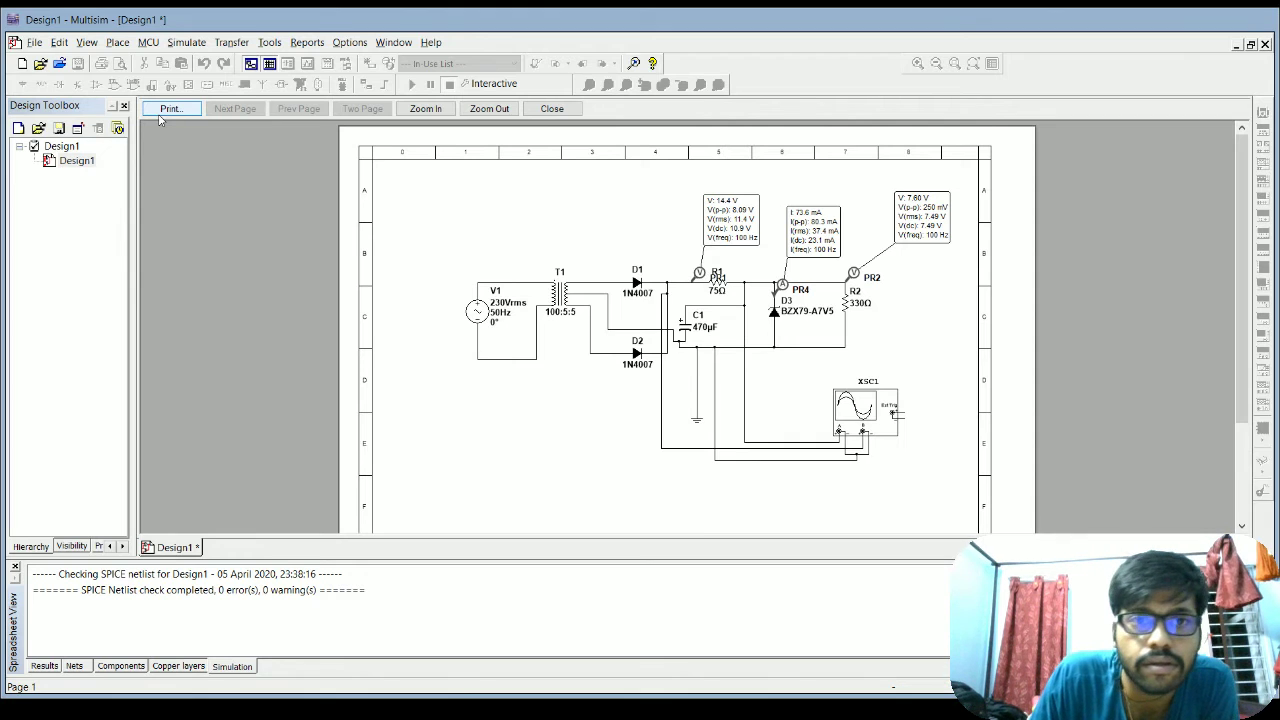
left_click(552, 108)
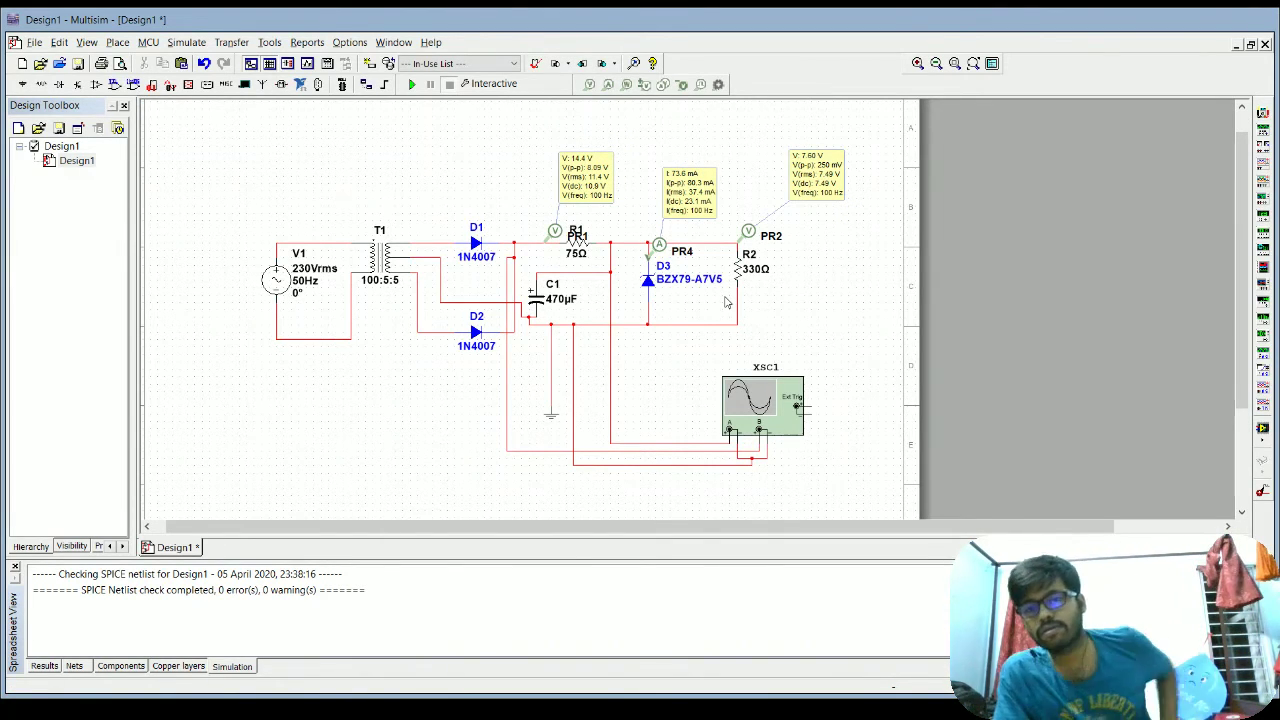
Step: Run the interactive simulation of the regulator circuit again and pause it to hold the probe readings
left_click(752, 405)
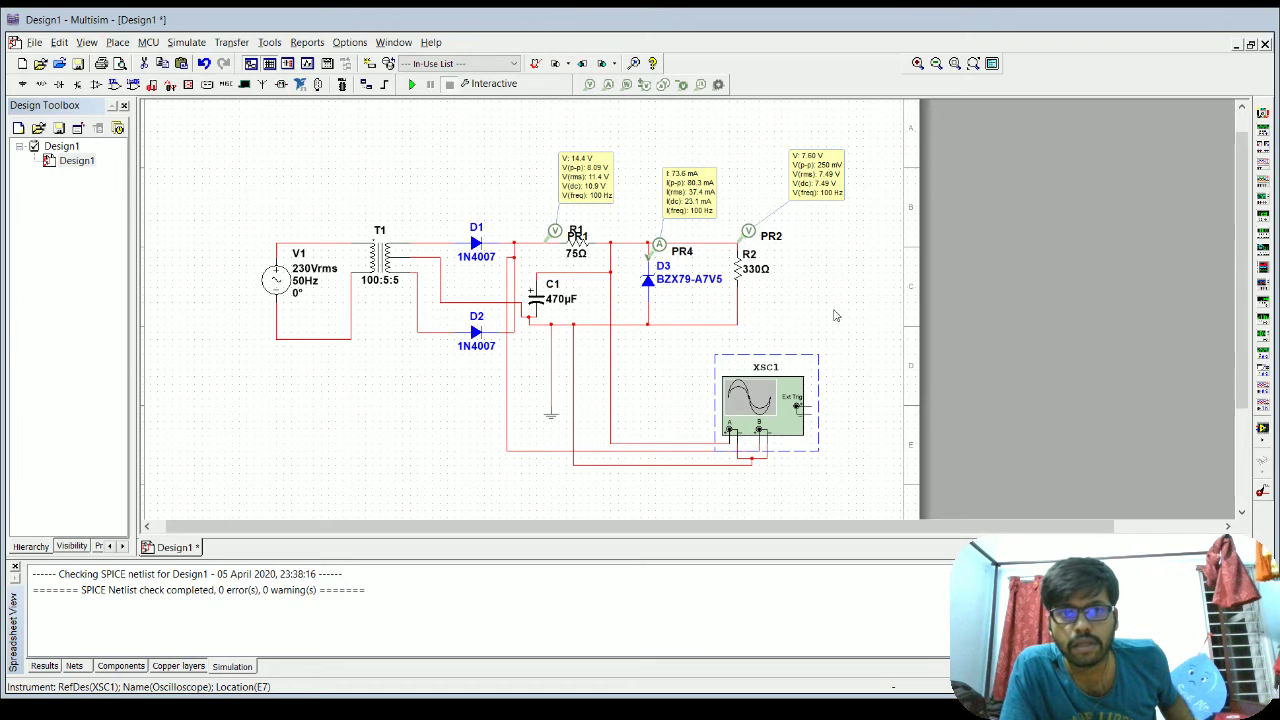
left_click(410, 85)
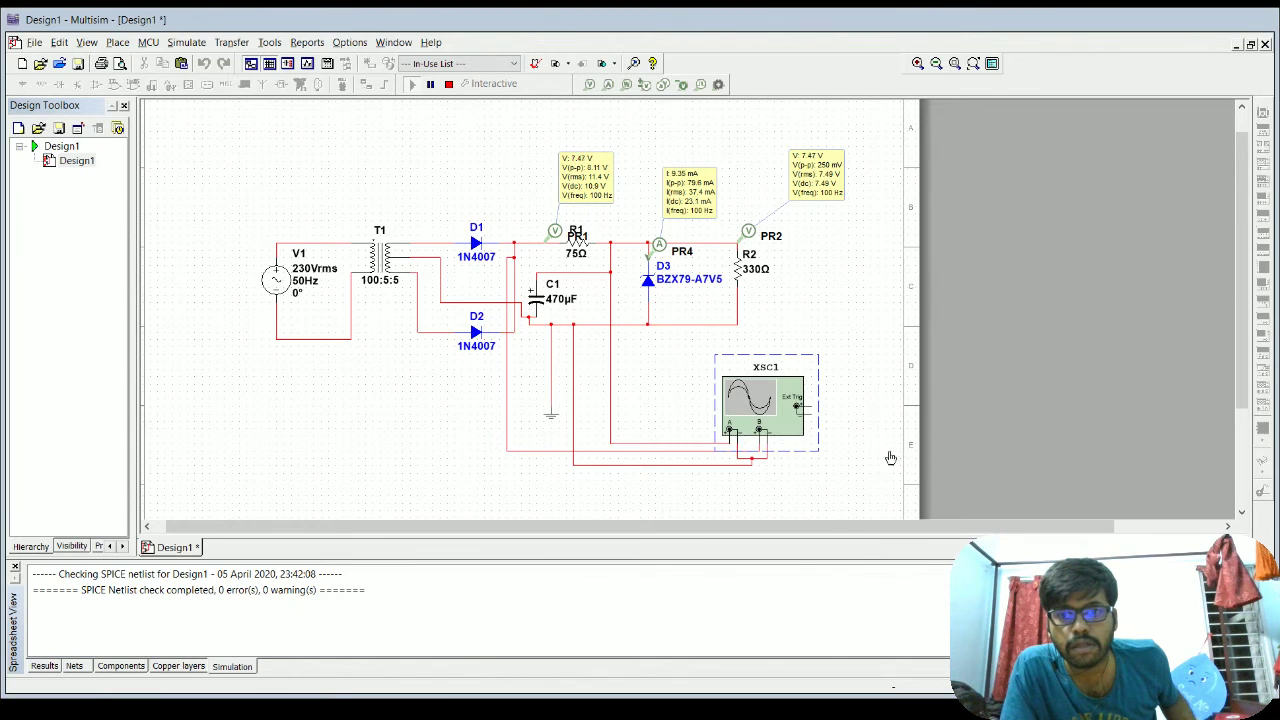
left_click(430, 86)
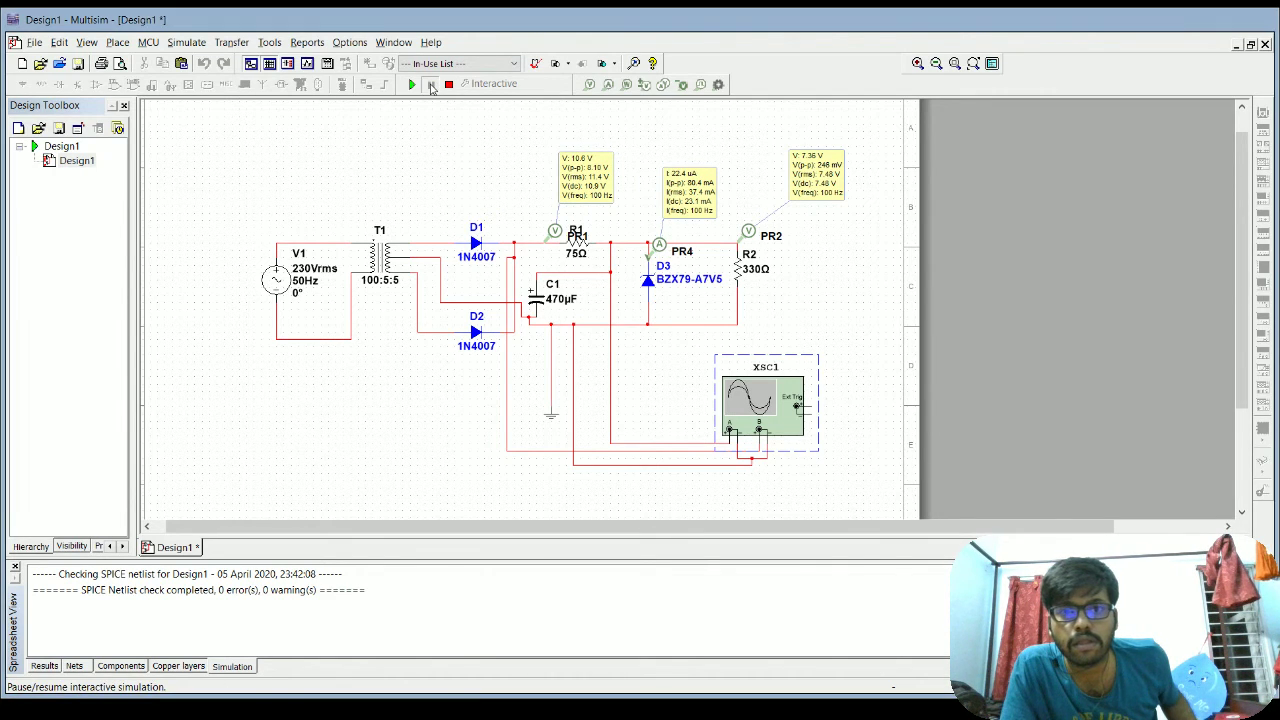